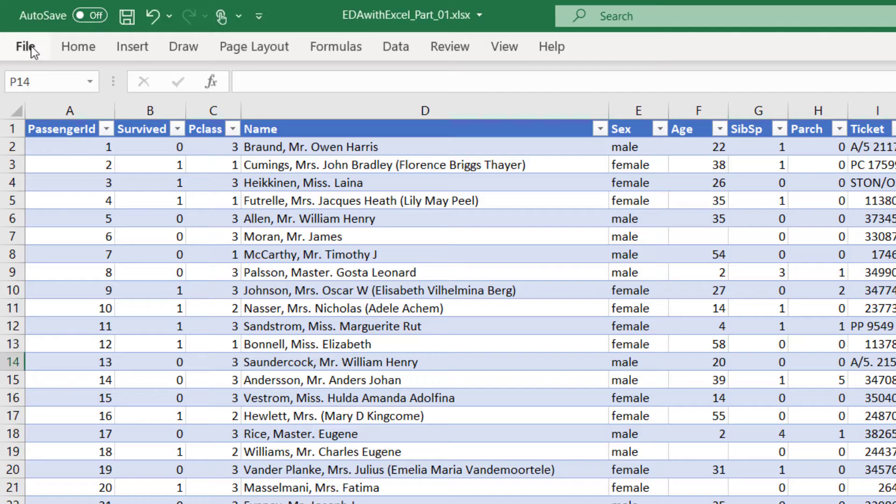
Enable the Analysis ToolPak from Excel Options > Add-ins > Manage Excel Add-ins
click(28, 46)
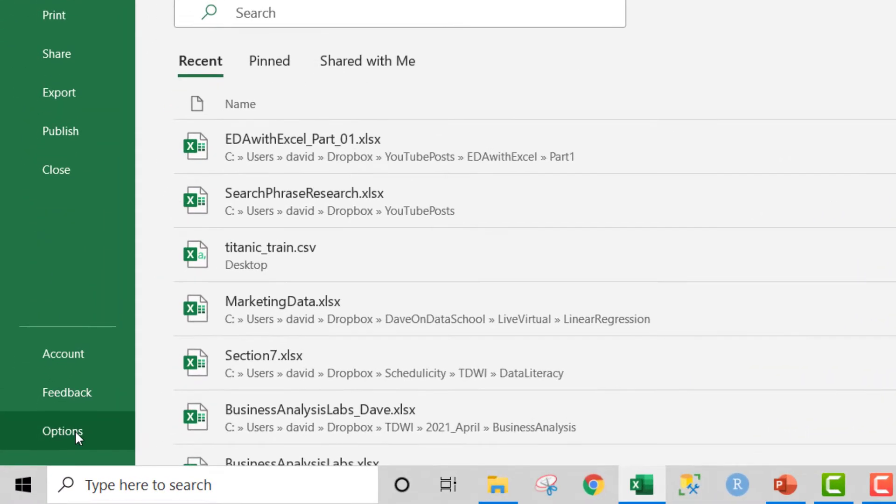
click(75, 430)
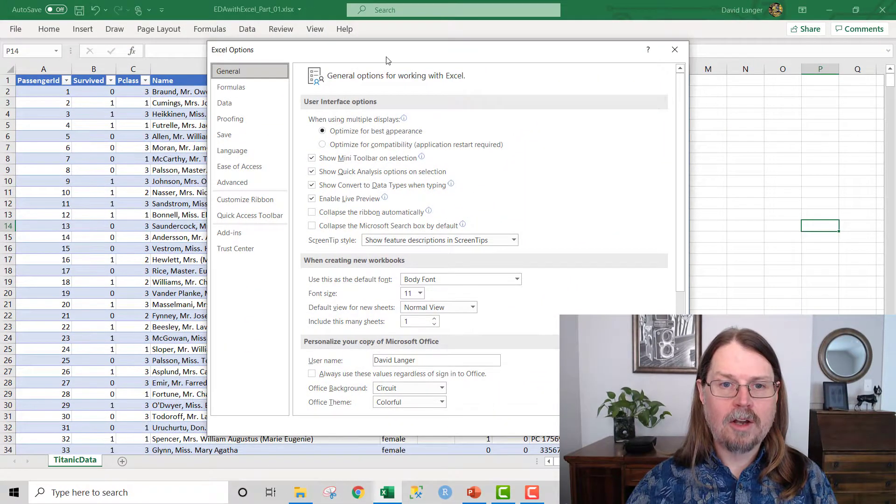
drag(386, 60, 233, 60)
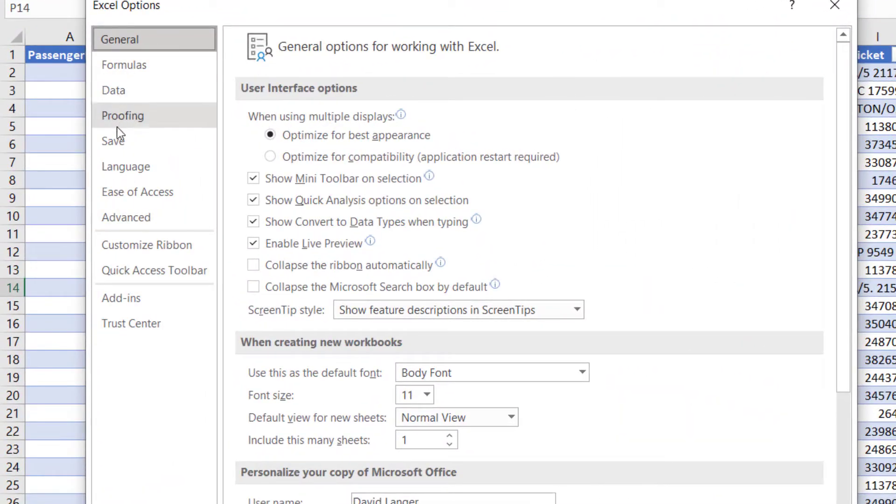
click(172, 305)
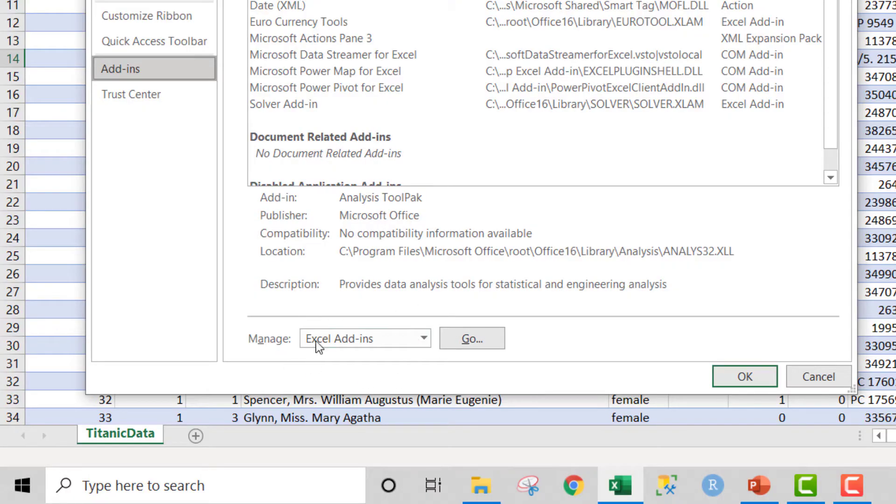
click(470, 339)
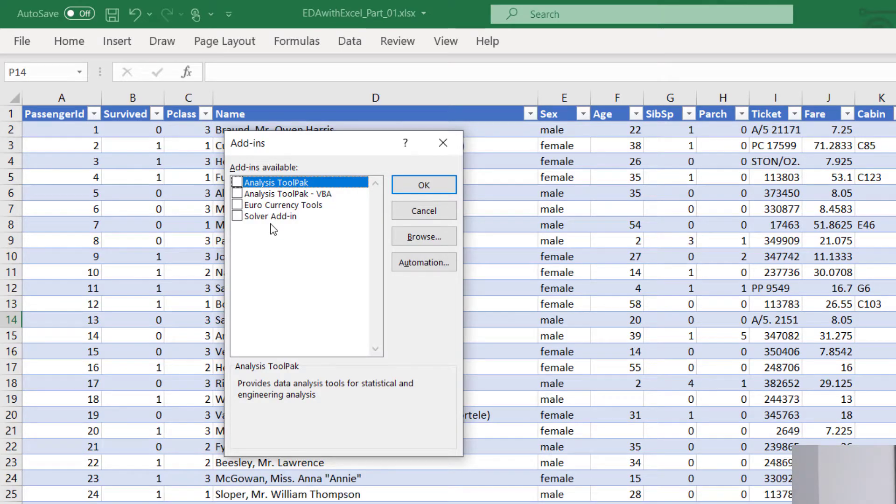
click(238, 183)
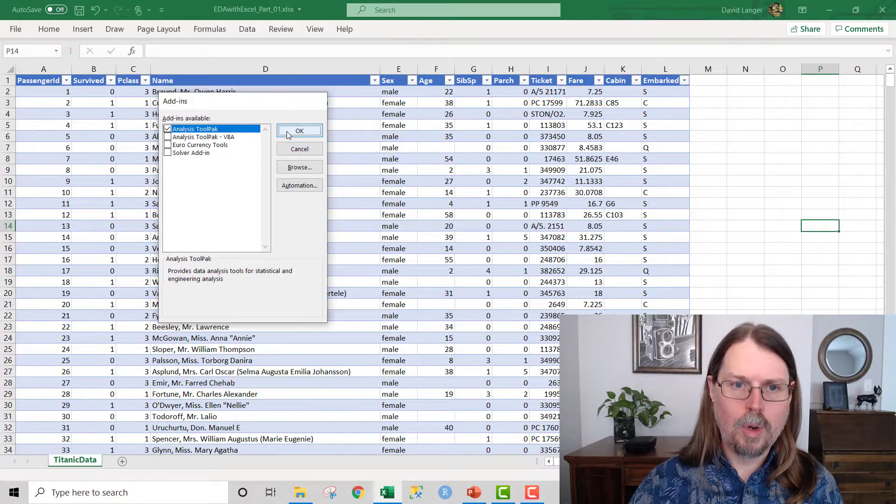
click(288, 132)
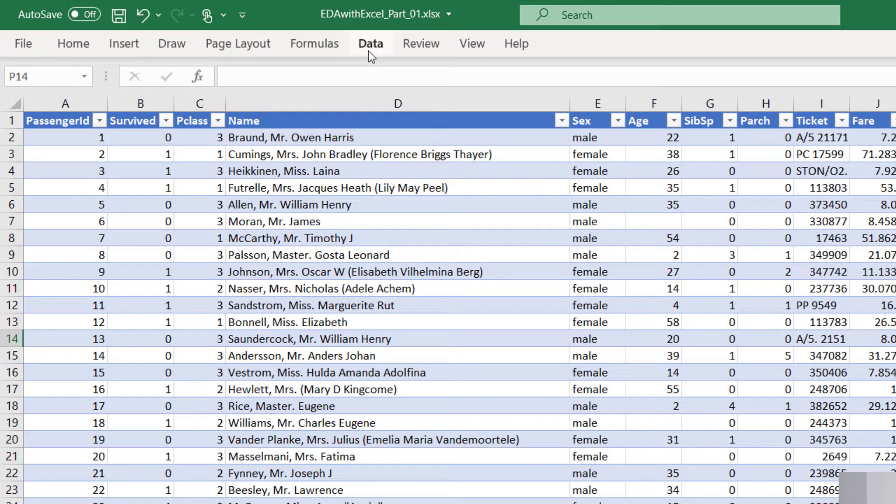
click(372, 45)
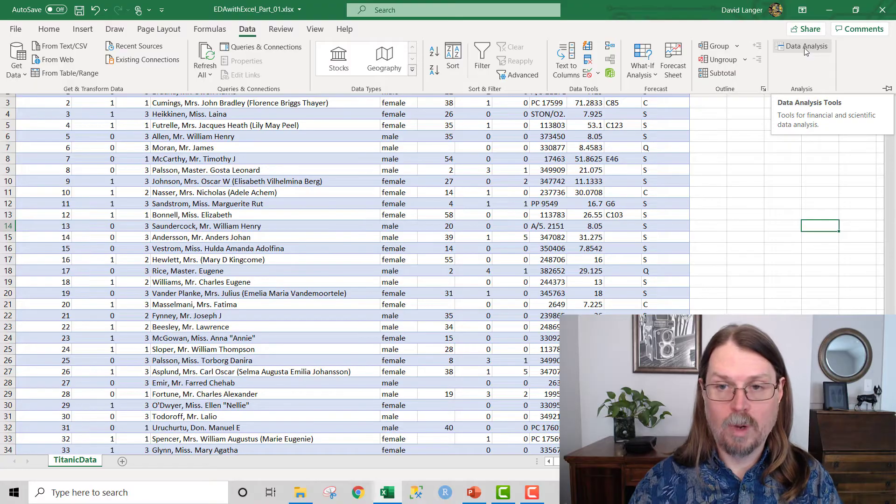
click(747, 167)
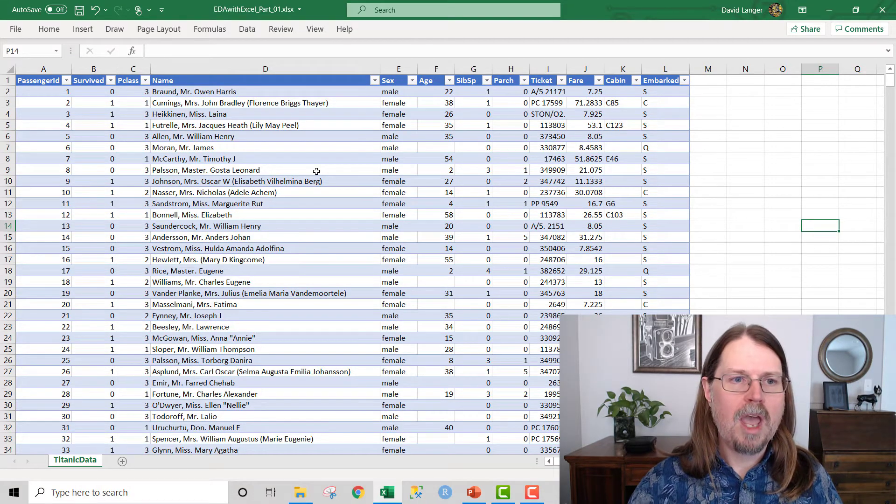
click(103, 67)
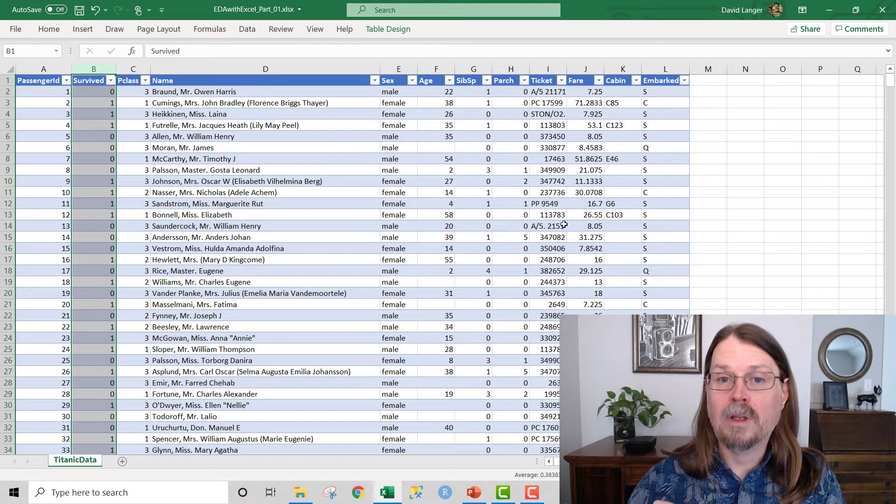
click(444, 69)
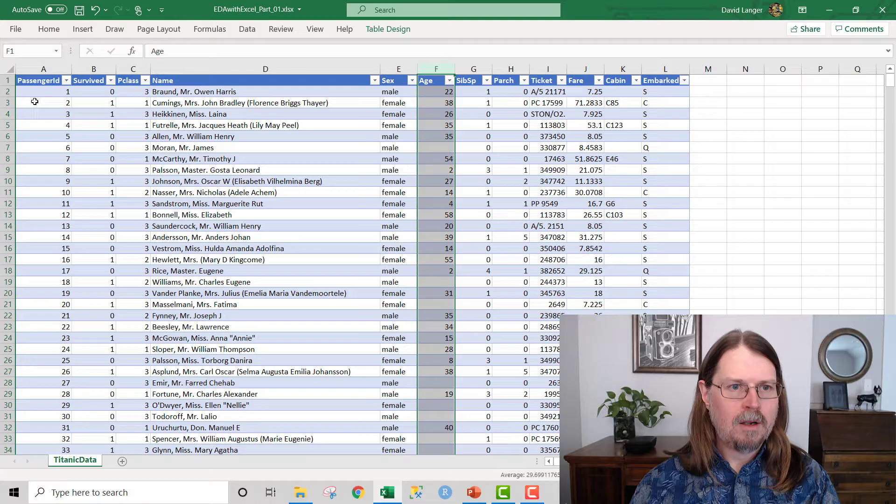
click(43, 69)
click(94, 69)
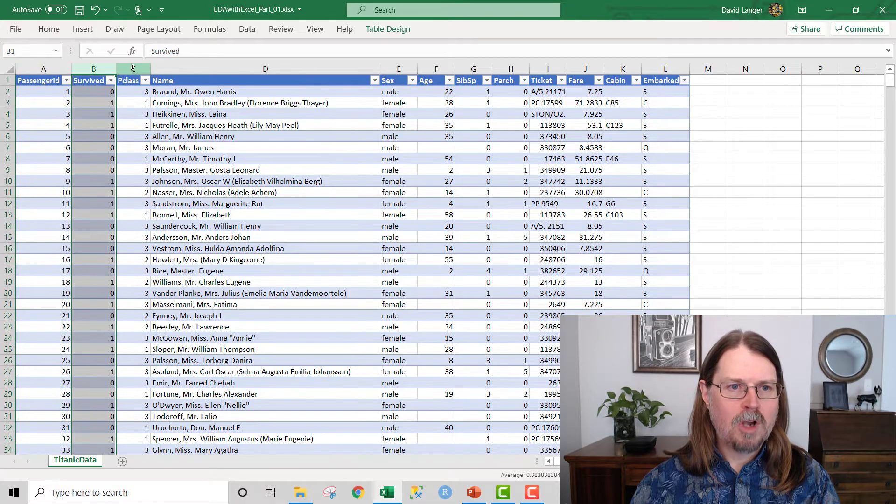
click(133, 69)
click(179, 70)
click(398, 69)
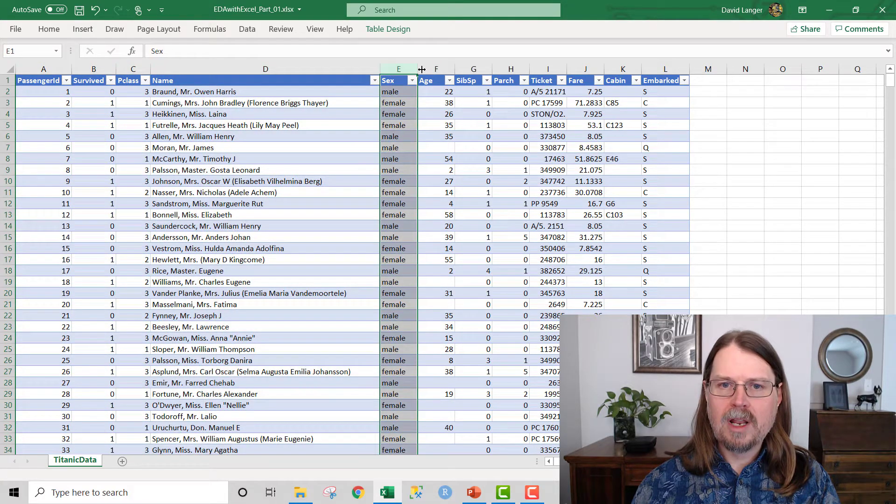
click(436, 69)
click(469, 70)
click(503, 69)
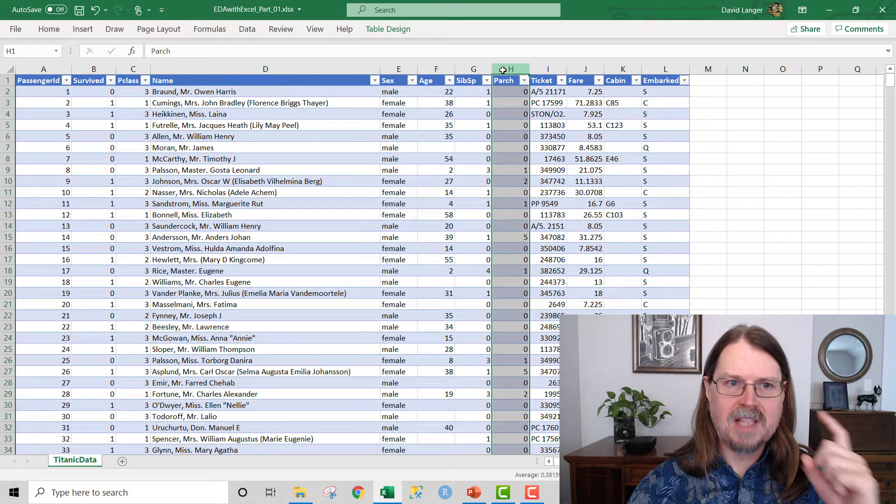
click(101, 70)
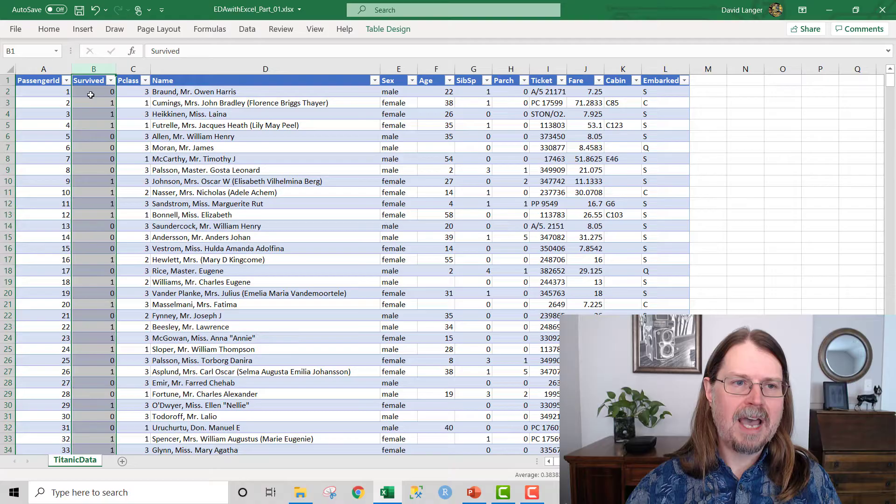
click(40, 80)
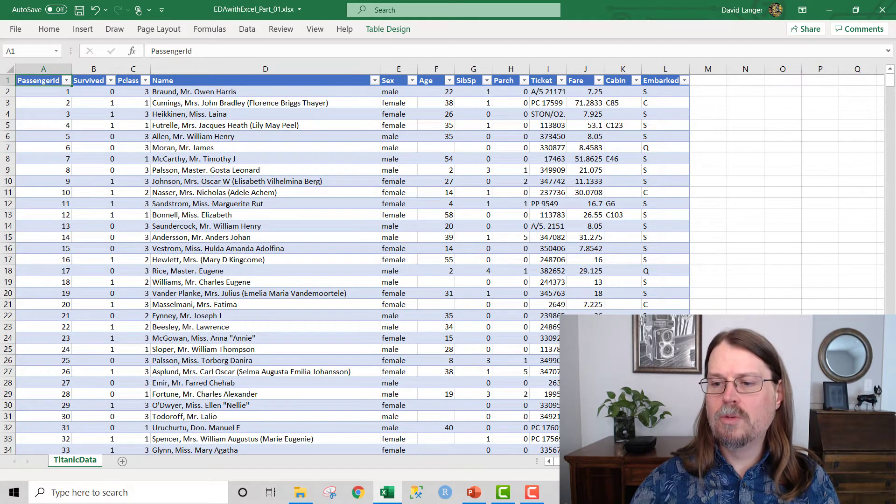
Select the PassengerId column (column A) and switch to the Data ribbon
scroll(442, 259, up, 2)
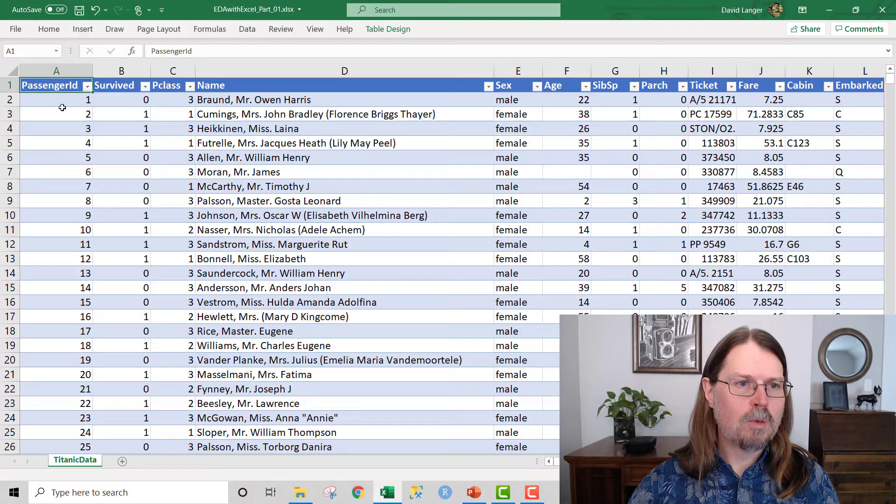
click(65, 71)
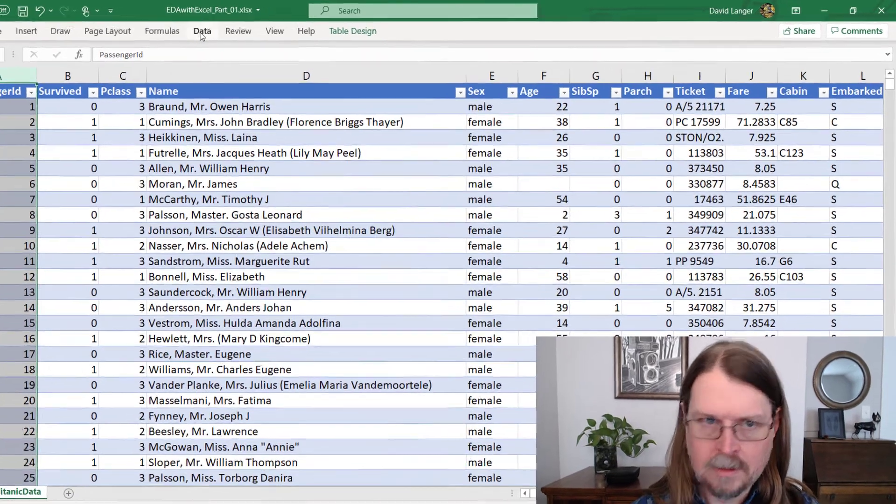
click(245, 30)
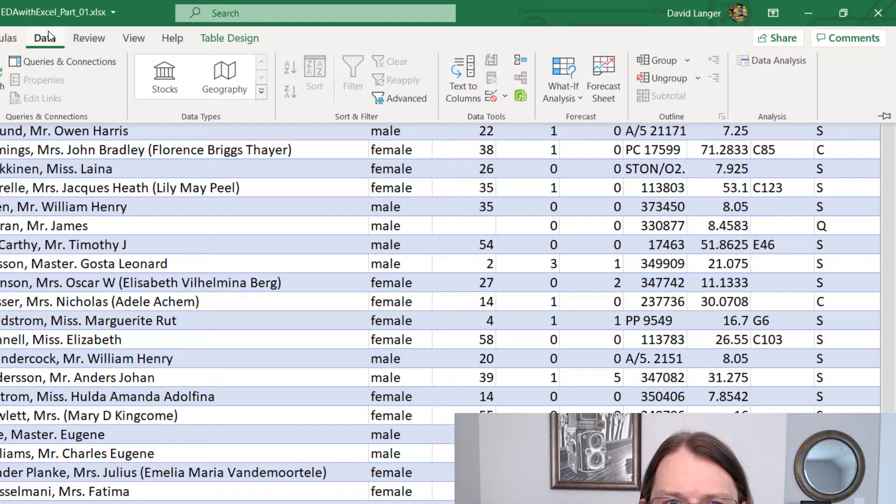
Open Data Analysis and select Descriptive Statistics from the Analysis Tools list
click(764, 64)
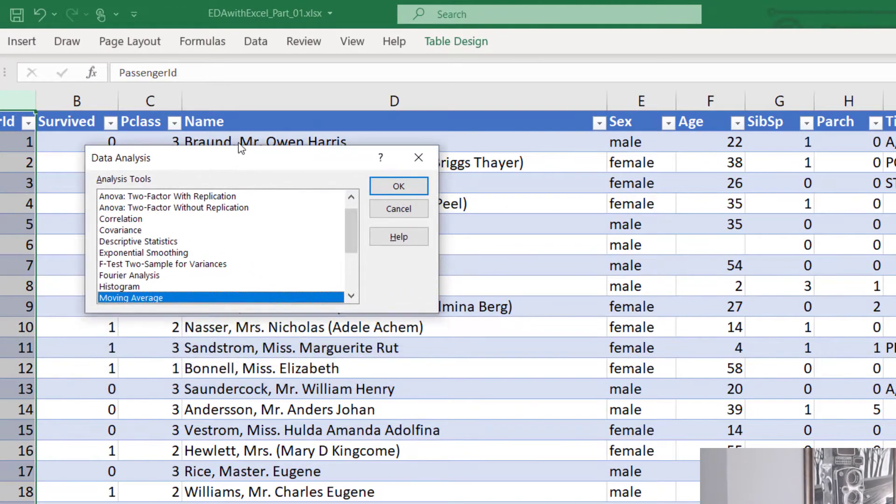
drag(241, 148, 253, 117)
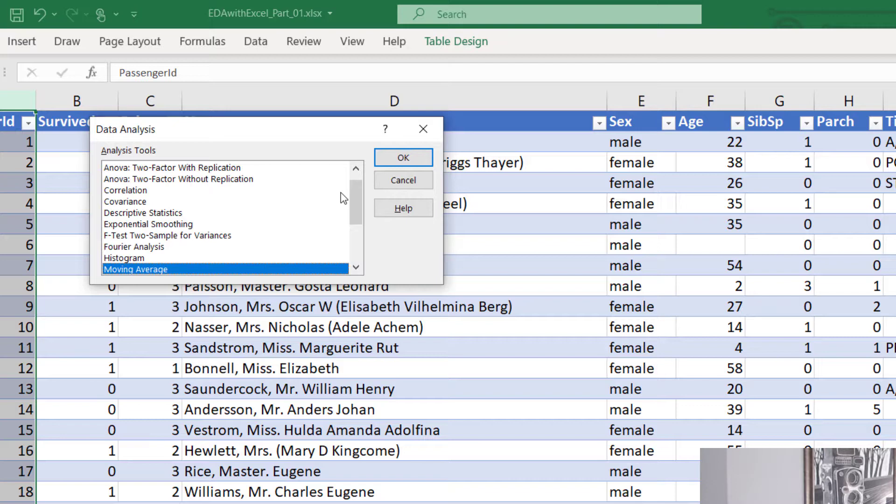
drag(300, 132, 259, 132)
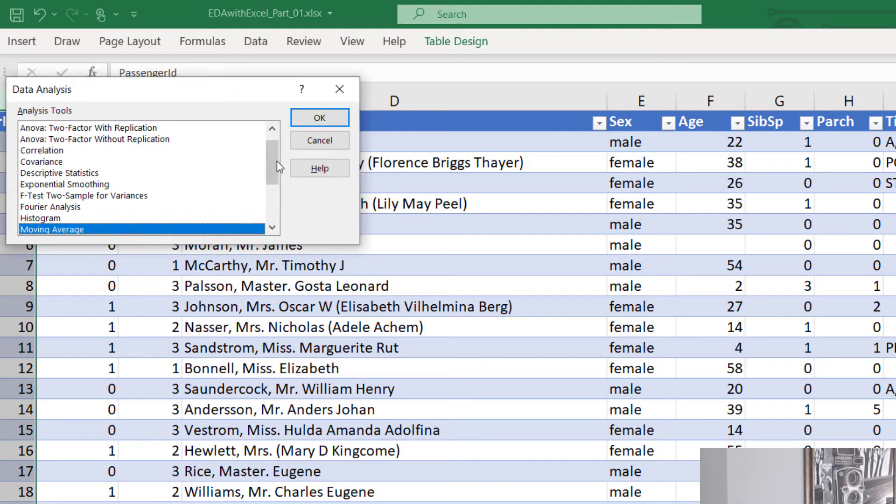
drag(275, 161, 272, 222)
click(44, 174)
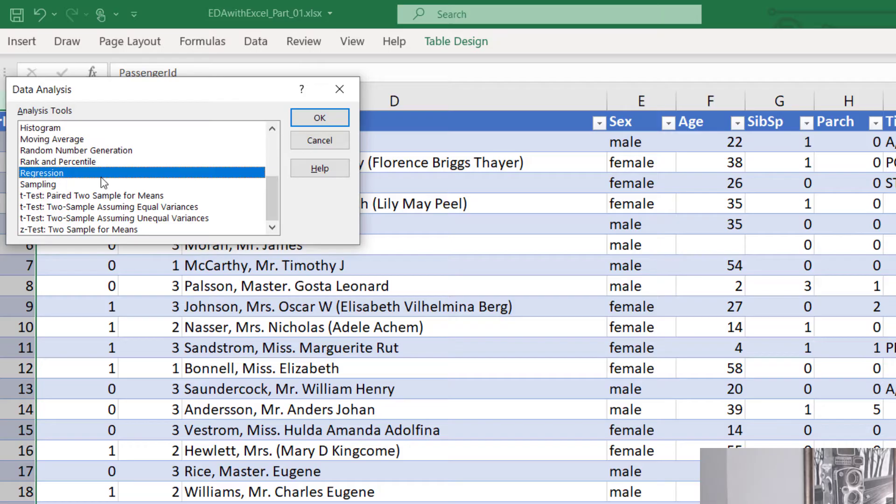
drag(279, 208, 268, 141)
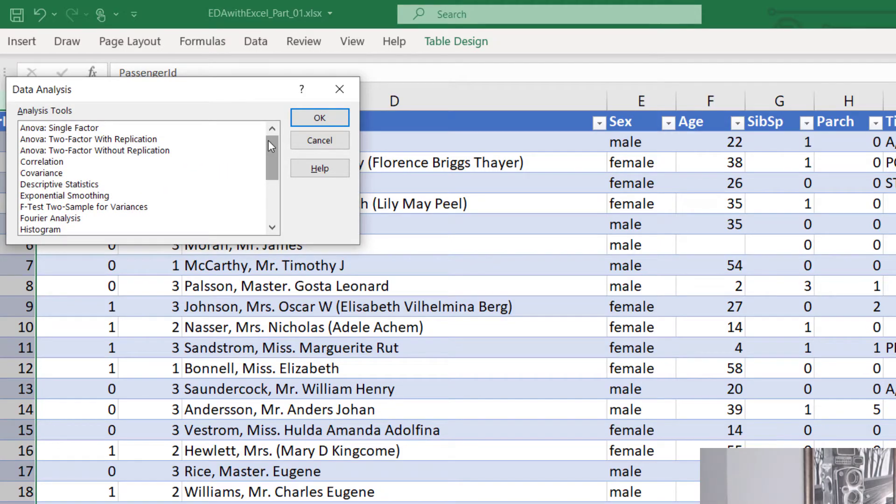
click(64, 186)
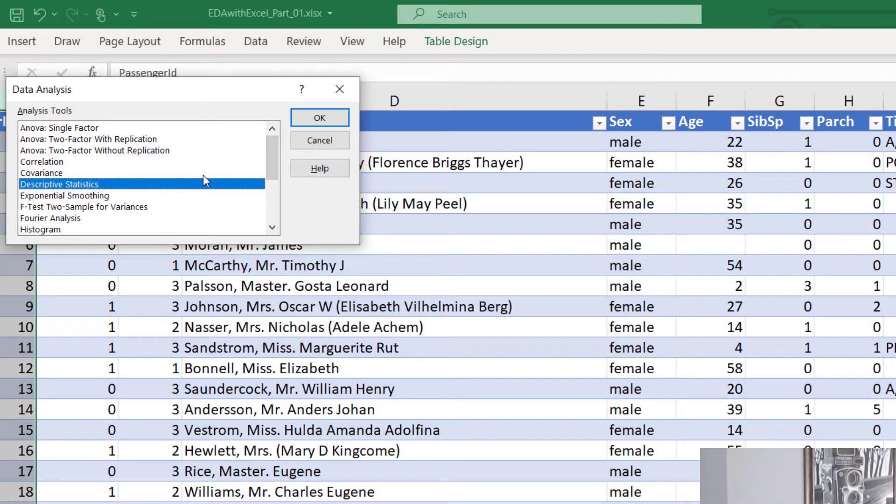
Set the Descriptive Statistics input range to column A ($A:$A), with labels in the first row
click(315, 121)
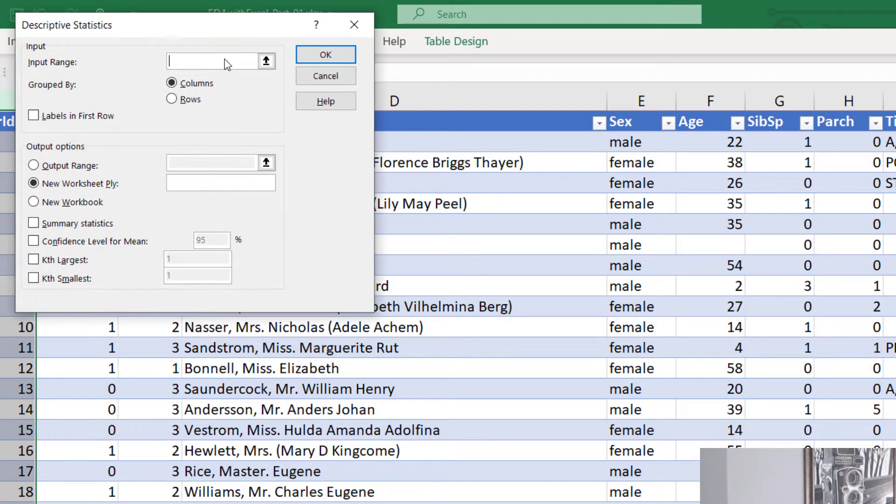
drag(172, 31, 440, 105)
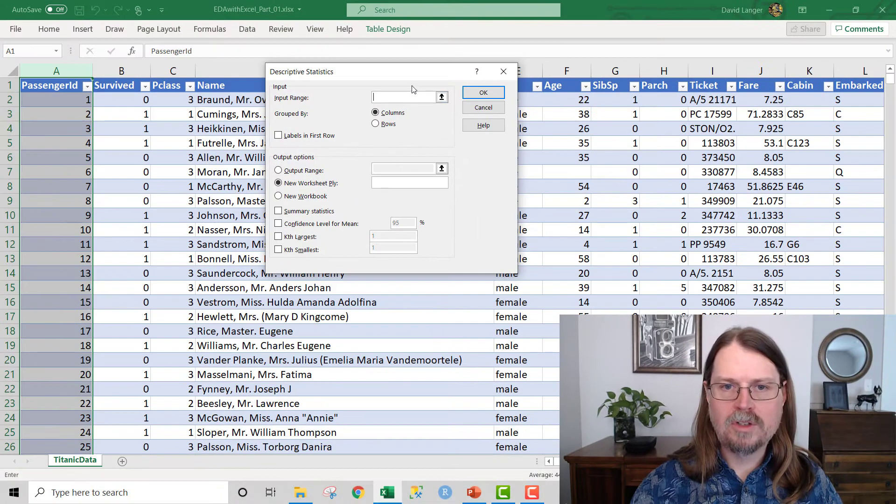
click(441, 97)
click(55, 70)
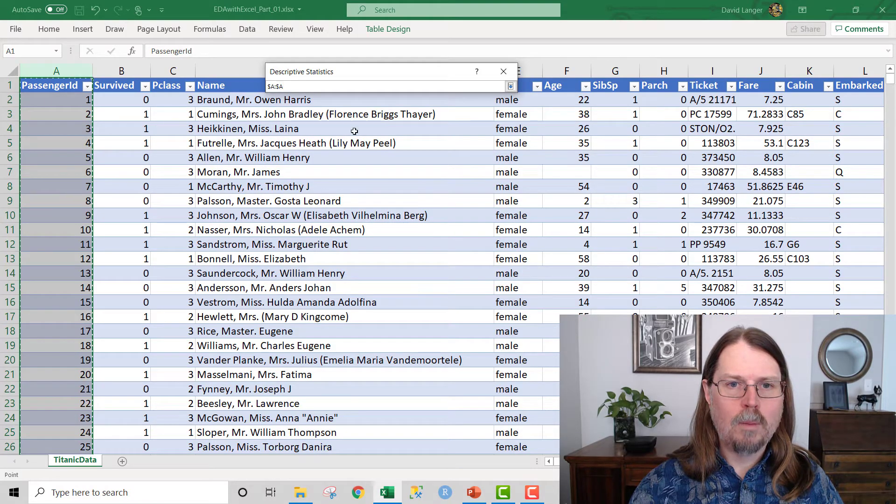
click(510, 87)
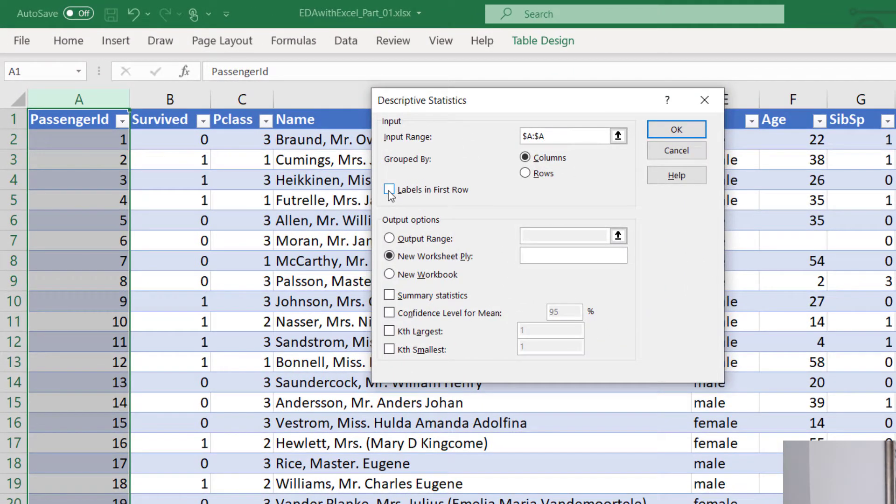
click(389, 190)
Send output to $N$2 with Summary statistics checked and run the analysis
click(415, 239)
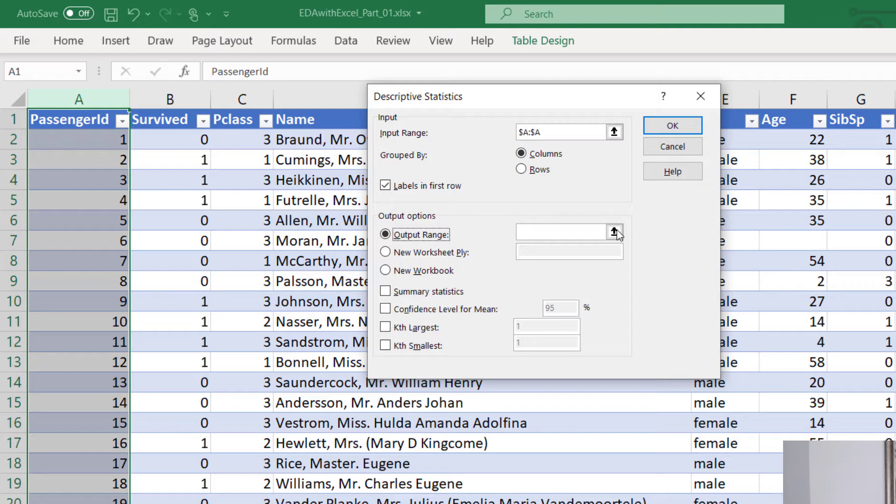
click(614, 232)
scroll(448, 304, right, 1)
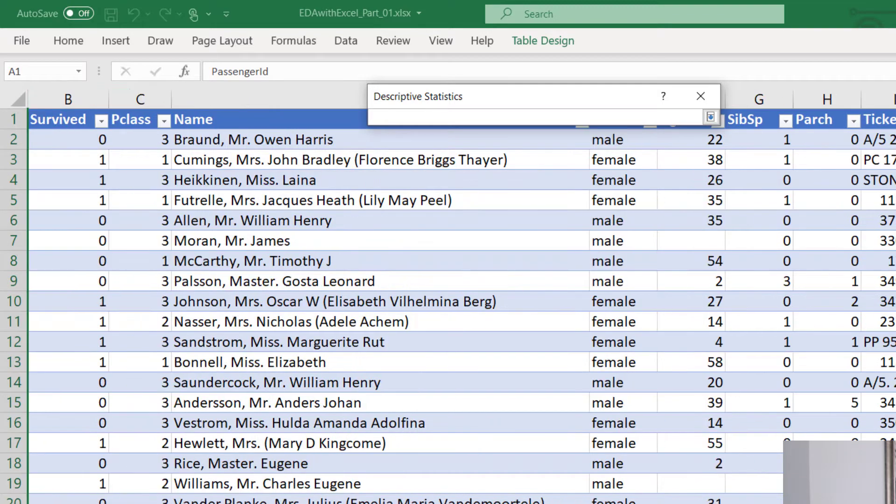
scroll(653, 193, right, 6)
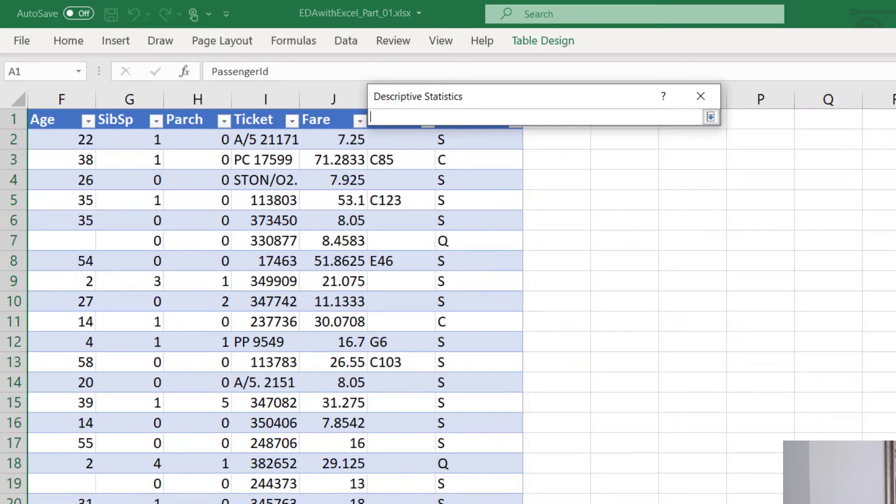
drag(559, 96, 895, 241)
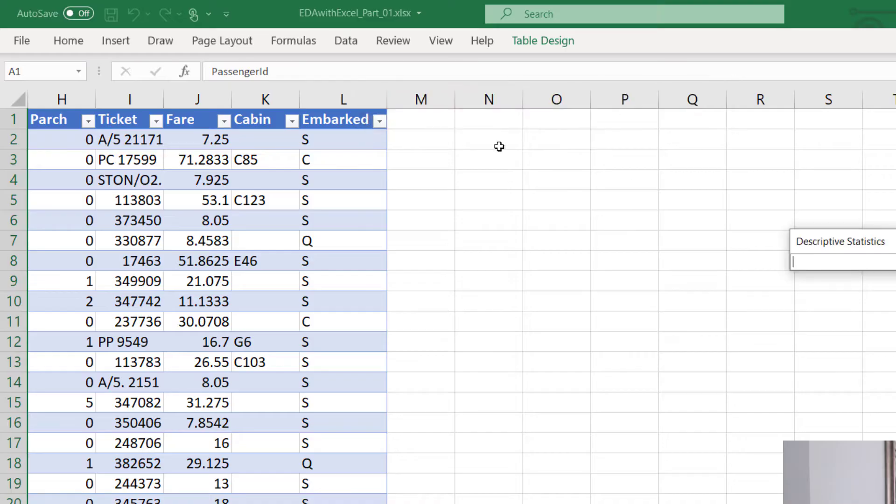
click(456, 125)
click(473, 138)
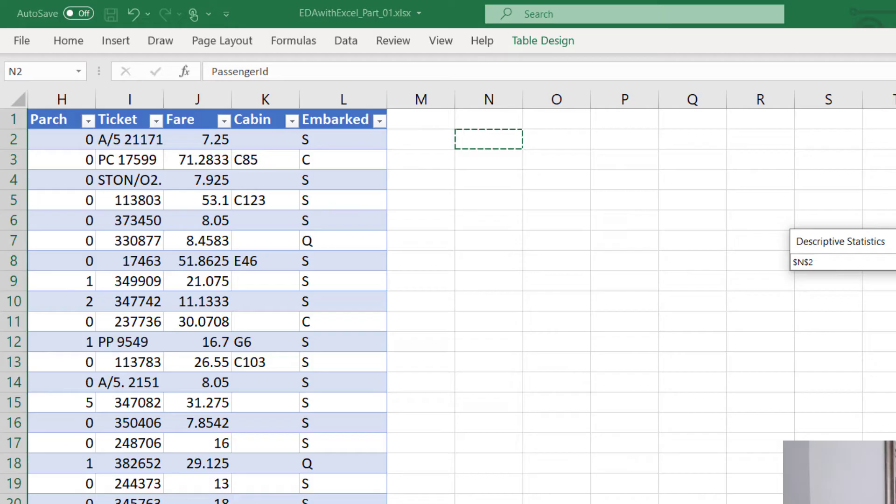
key(Return)
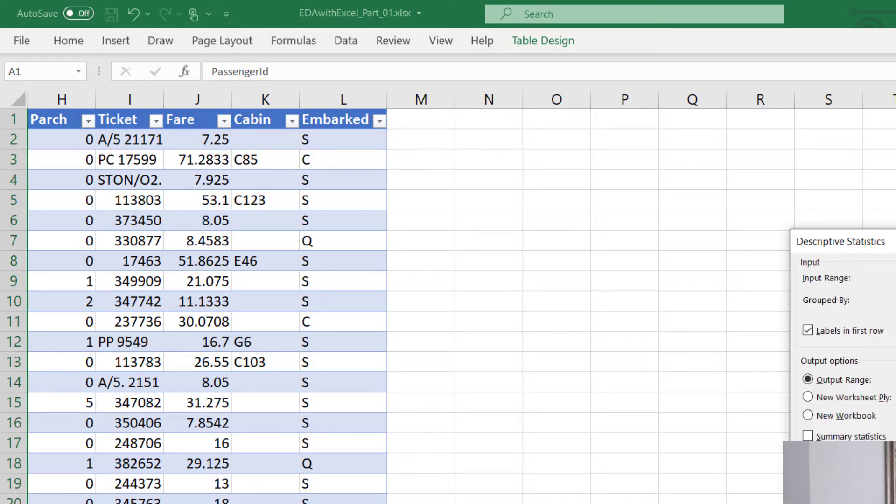
drag(891, 243, 696, 203)
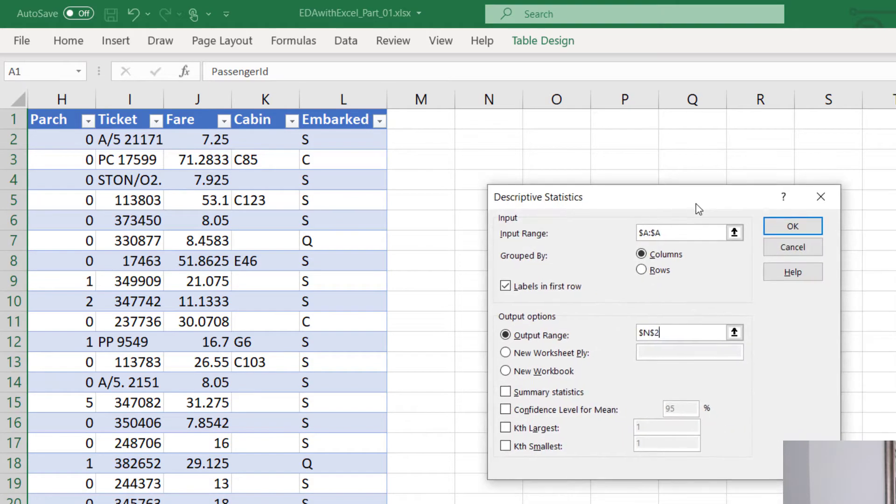
click(507, 395)
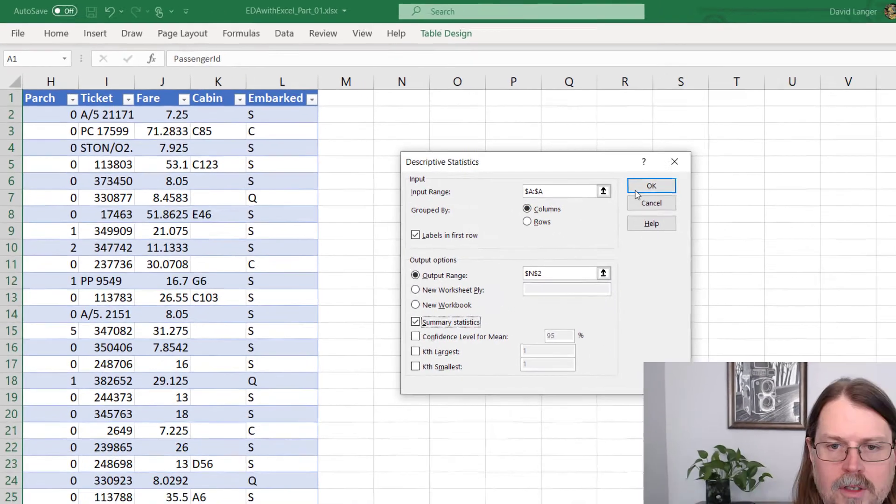
click(793, 226)
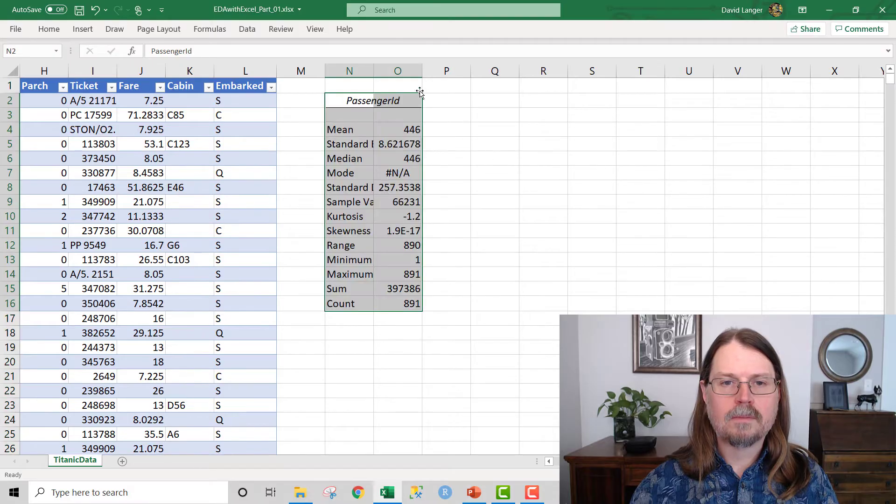
double_click(374, 72)
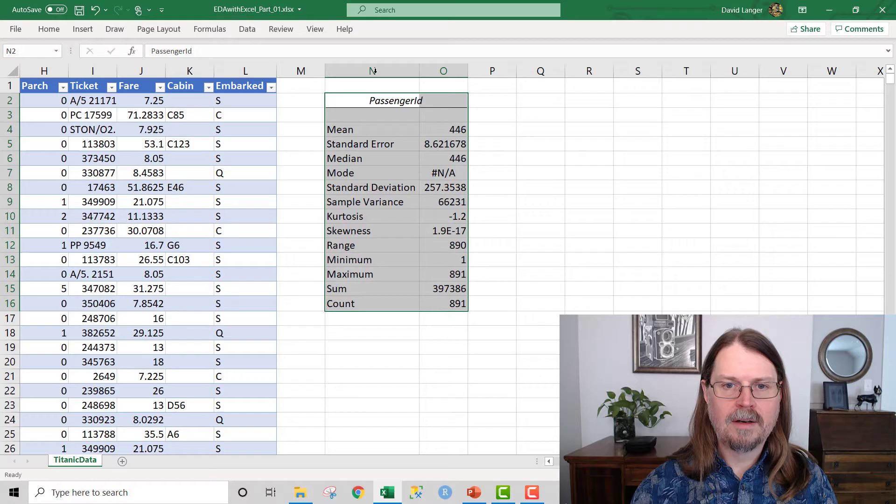
double_click(467, 74)
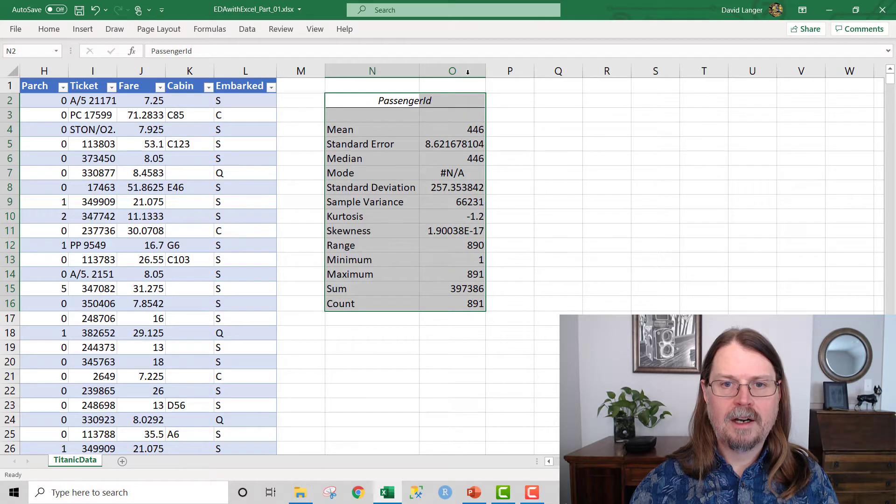
click(422, 102)
click(542, 257)
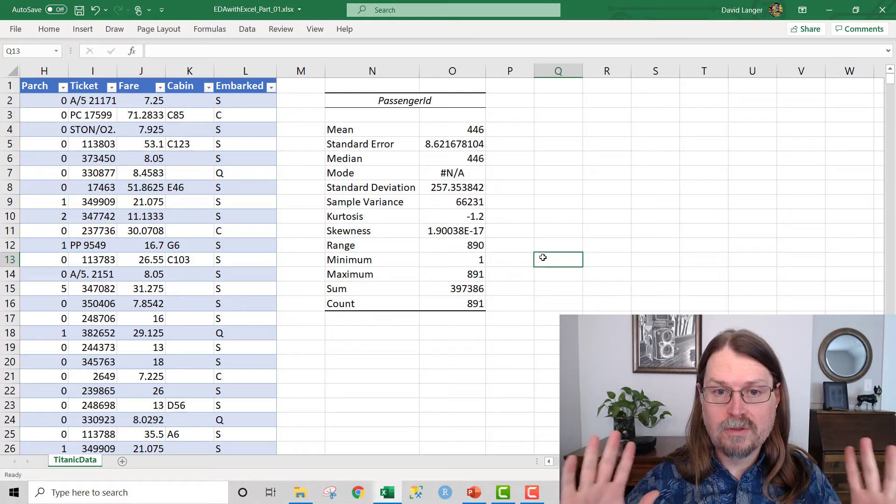
click(366, 304)
click(442, 303)
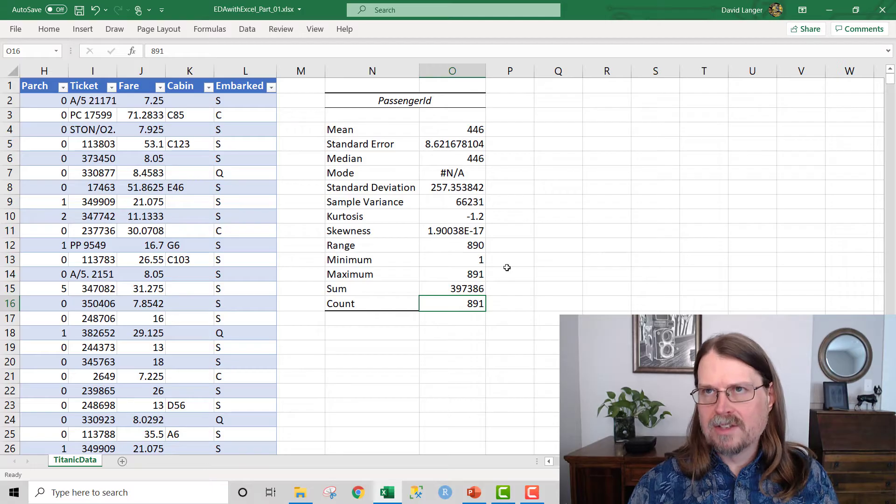
click(366, 248)
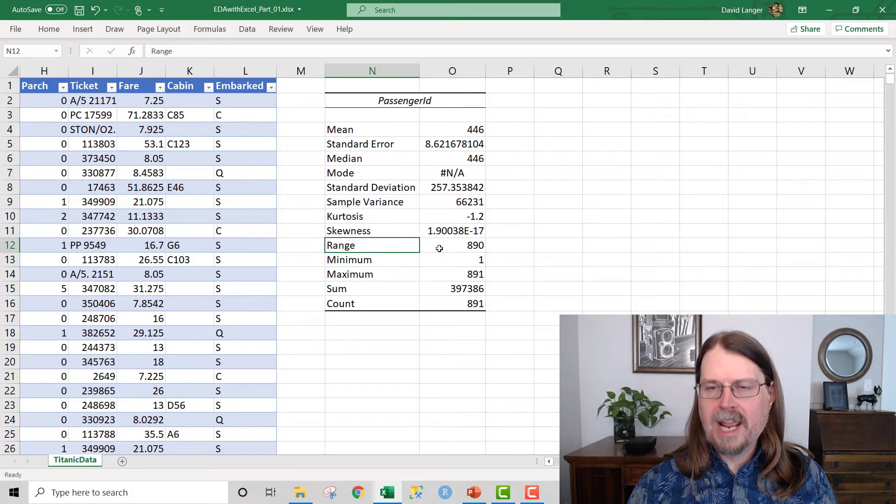
click(452, 277)
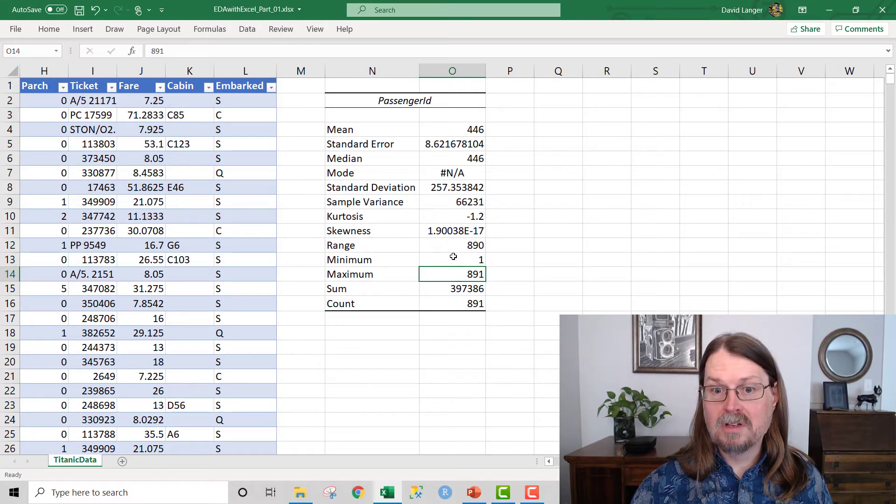
click(453, 256)
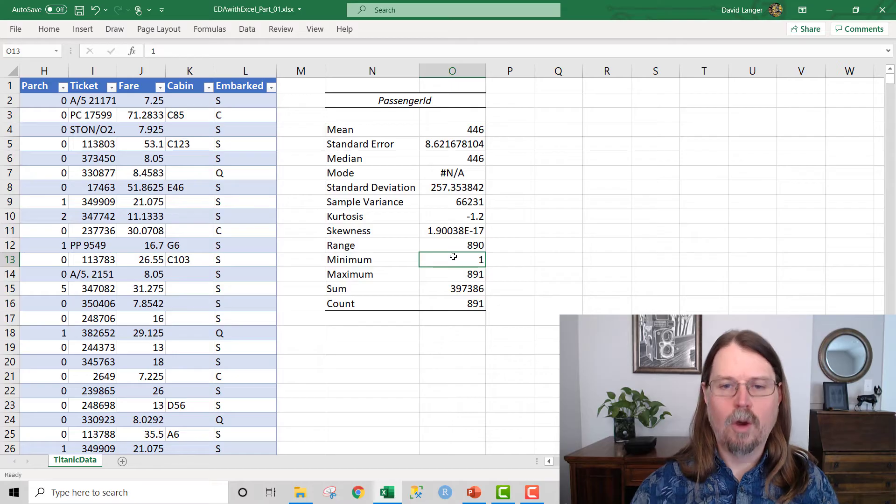
click(472, 303)
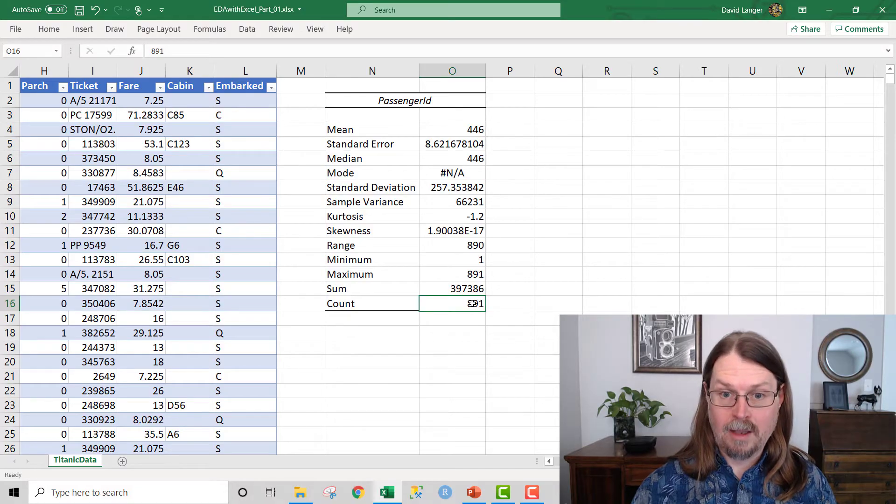
click(470, 262)
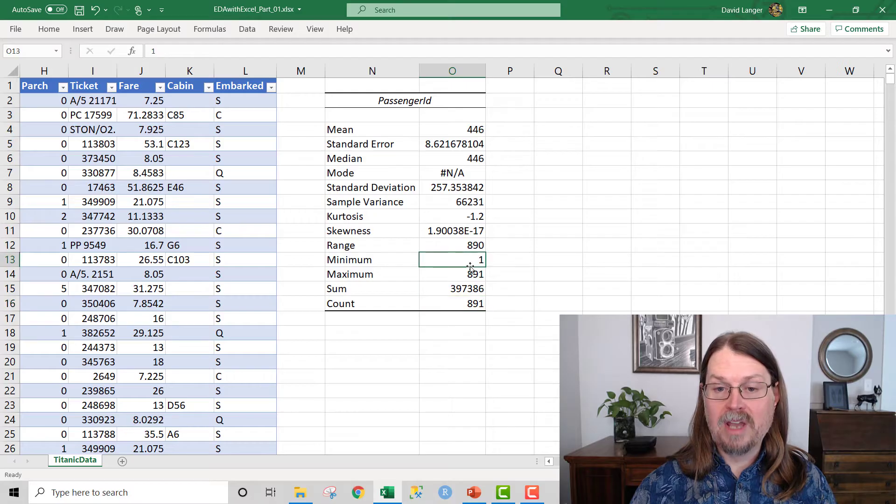
click(468, 279)
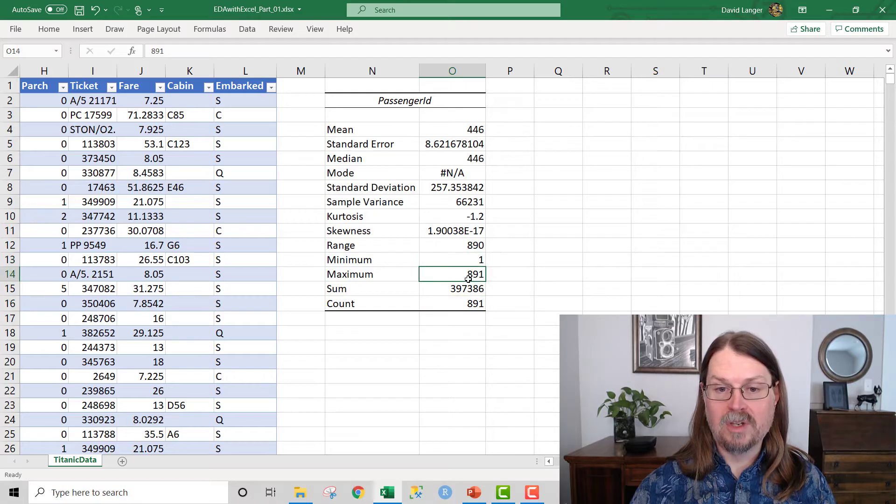
click(468, 249)
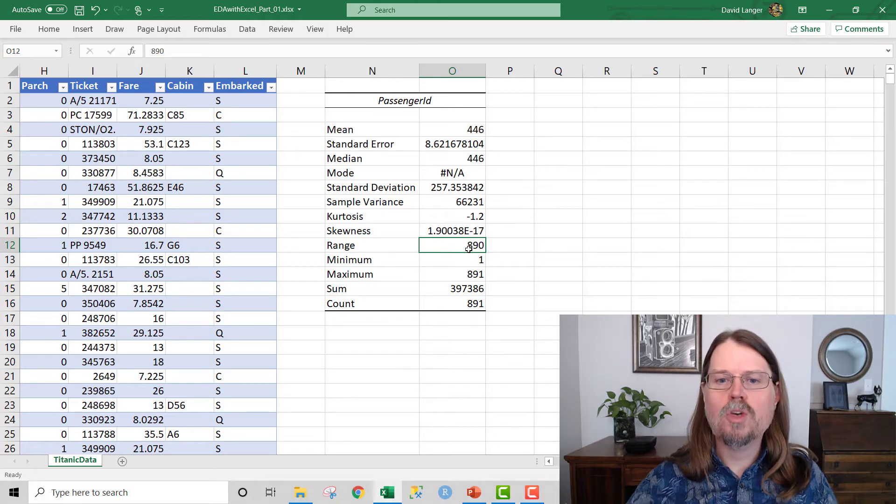
click(466, 259)
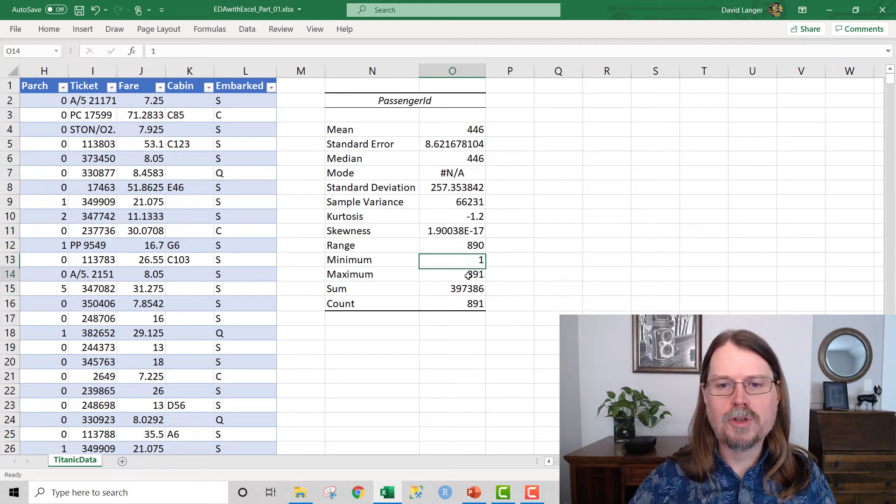
click(468, 275)
click(471, 289)
click(472, 304)
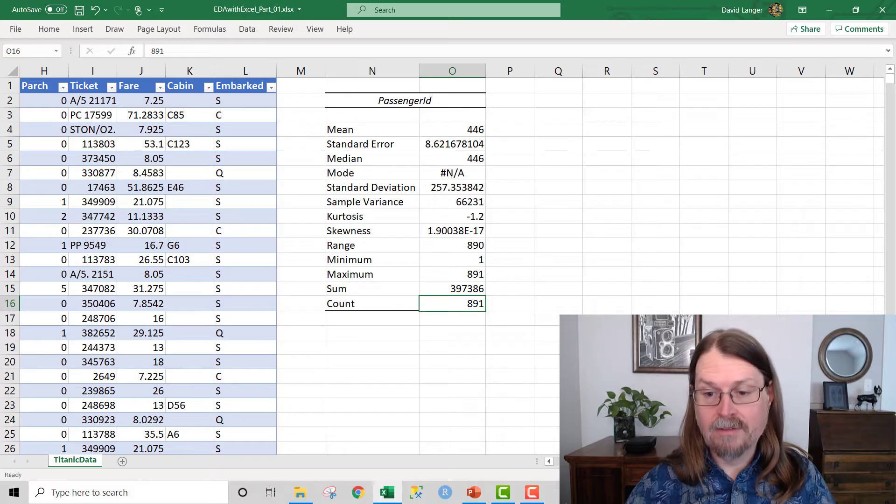
scroll(280, 257, left, 5)
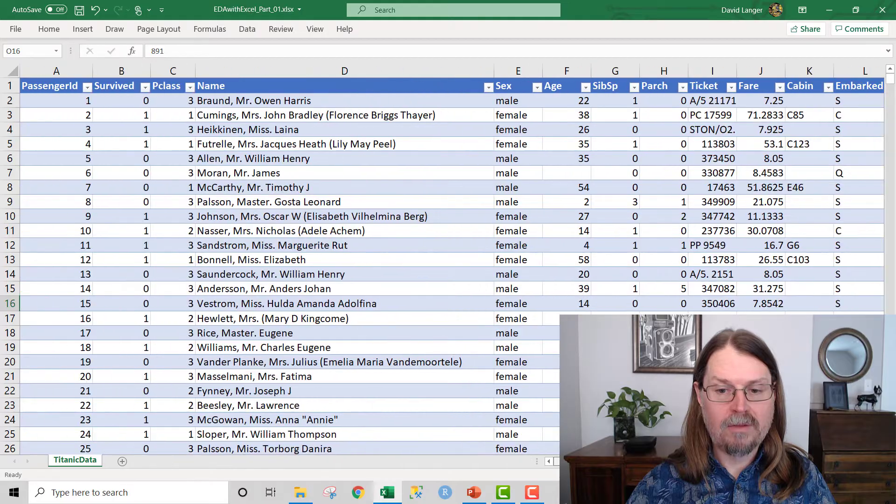
click(66, 99)
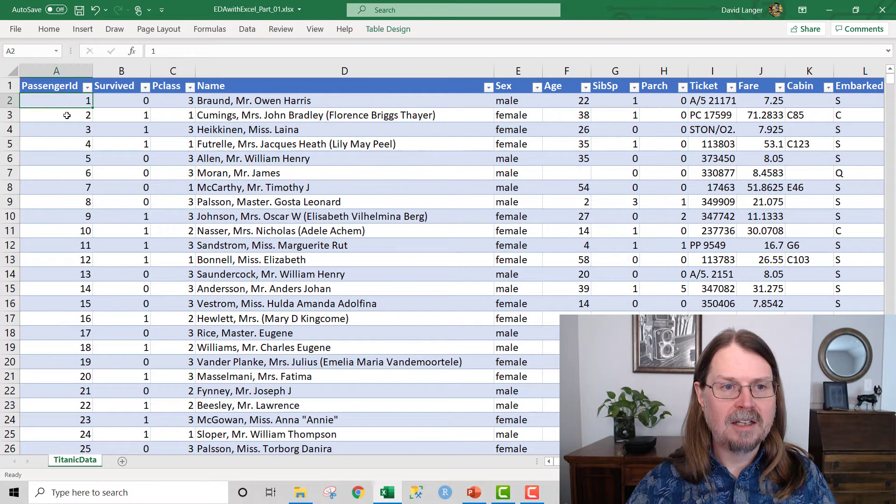
scroll(68, 149, down, 5)
scroll(69, 159, down, 9)
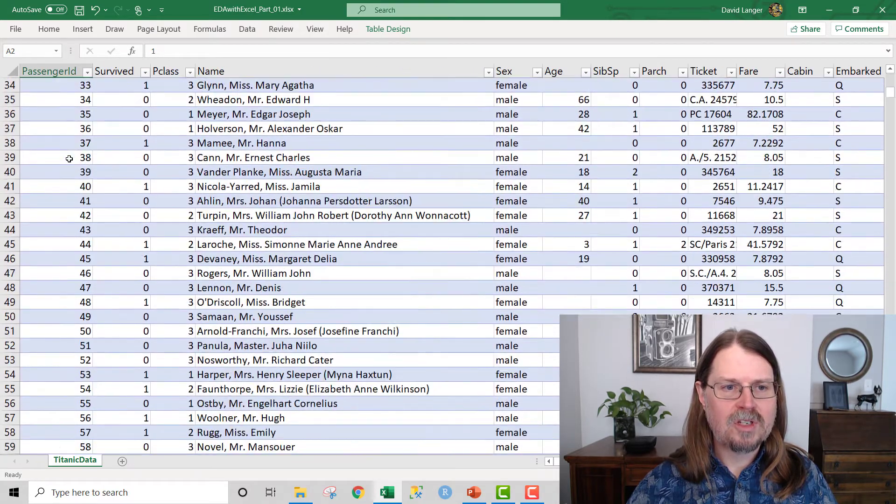
scroll(69, 158, down, 5)
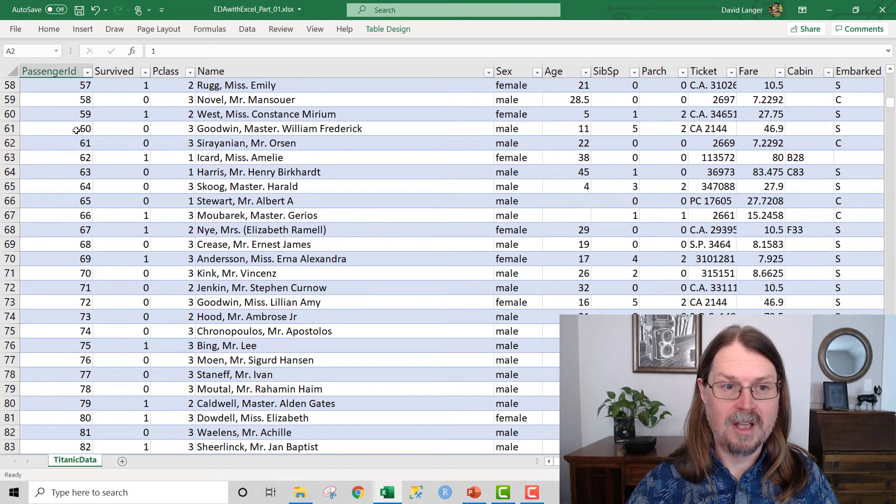
click(76, 131)
click(77, 144)
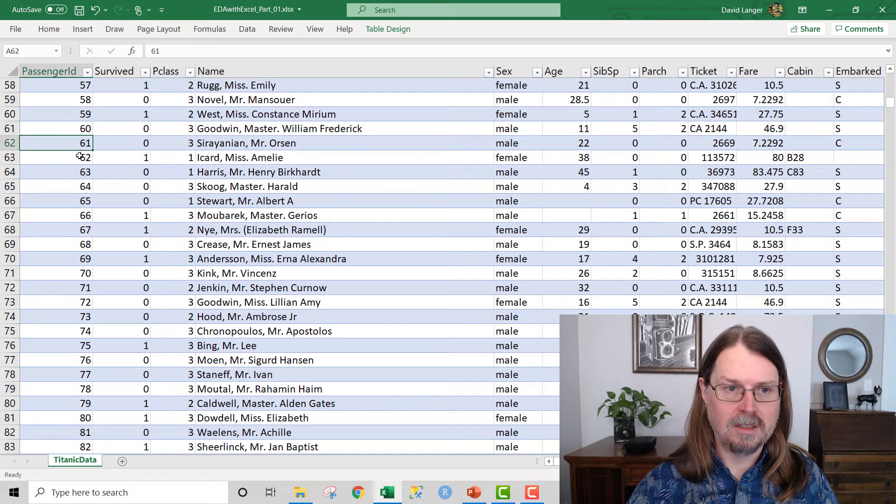
click(79, 158)
click(80, 172)
scroll(81, 187, up, 19)
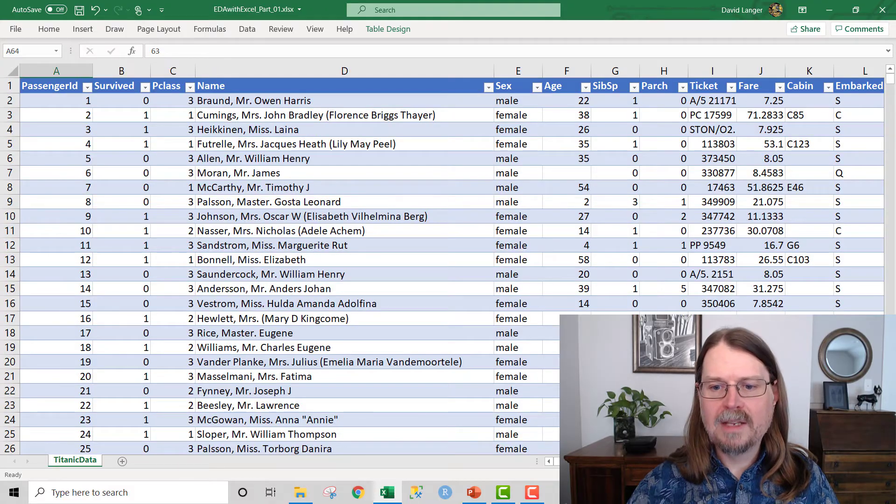
scroll(345, 233, right, 5)
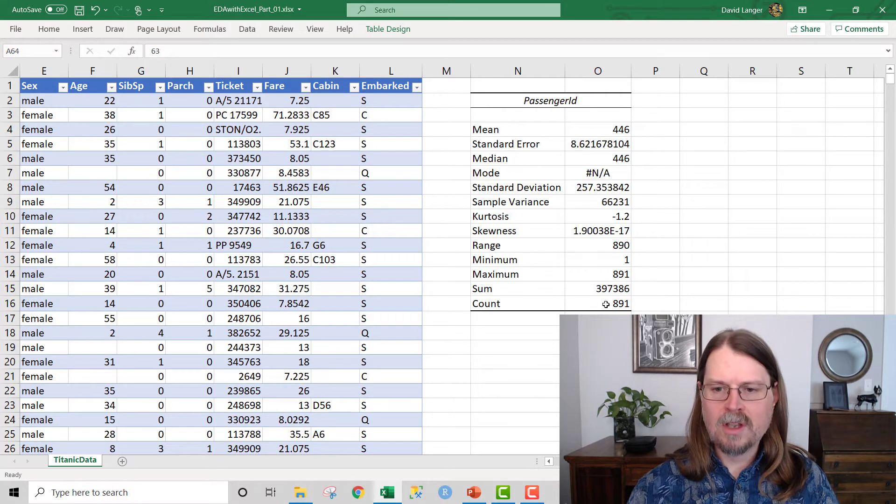
click(610, 305)
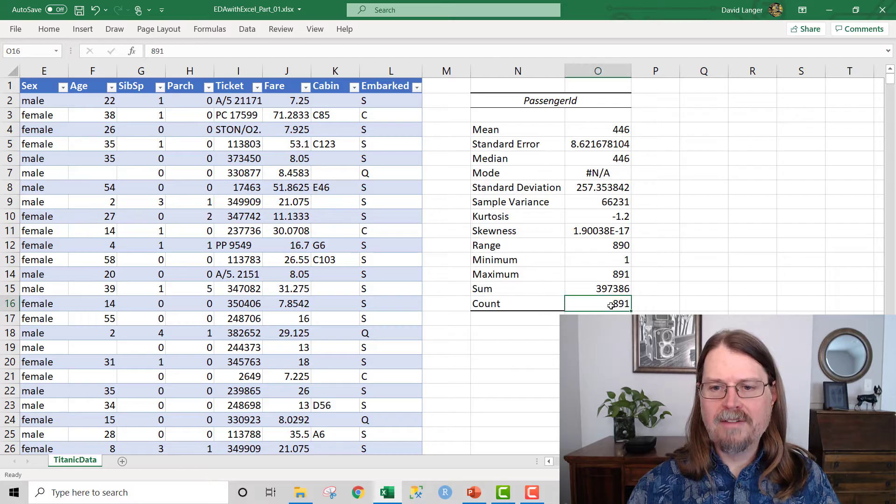
click(610, 262)
click(607, 274)
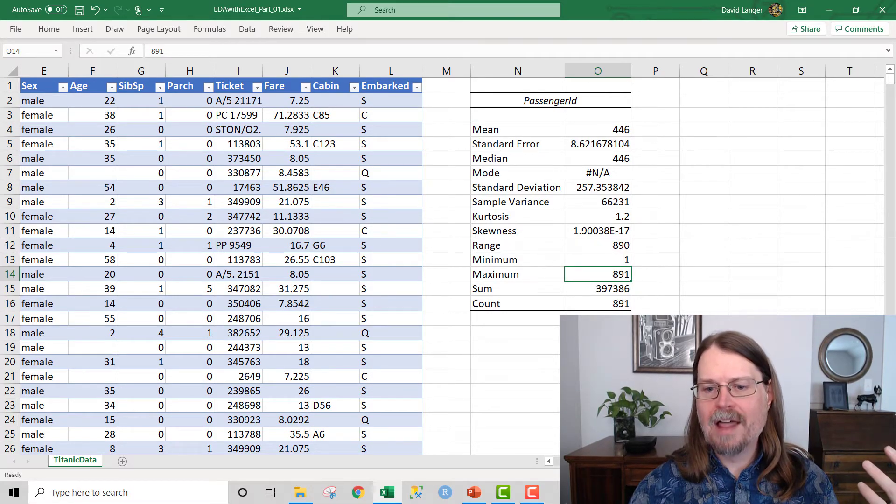
scroll(448, 261, left, 4)
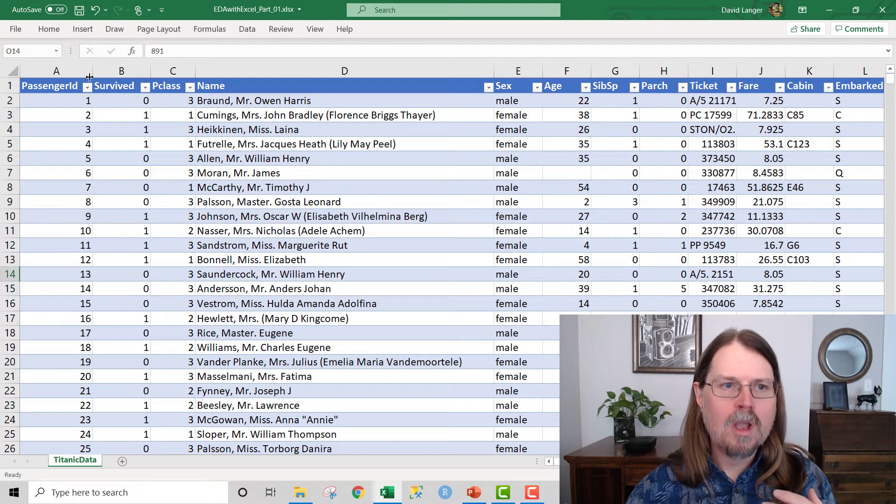
click(70, 70)
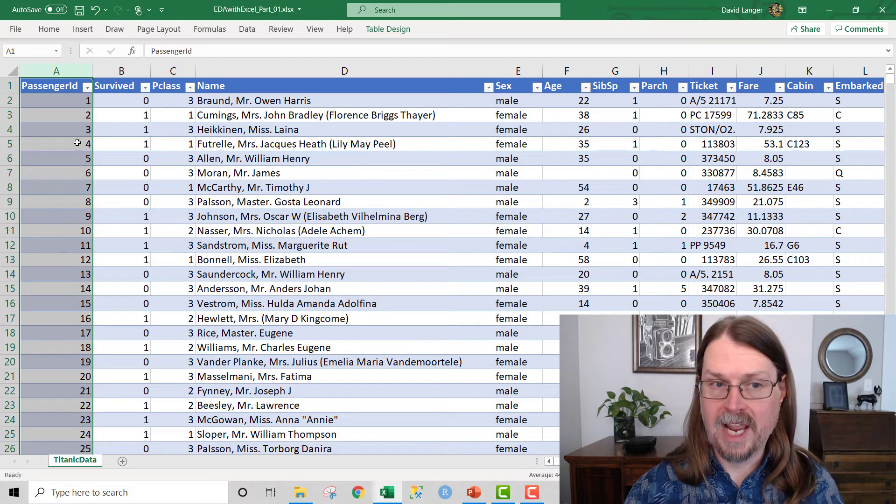
click(121, 71)
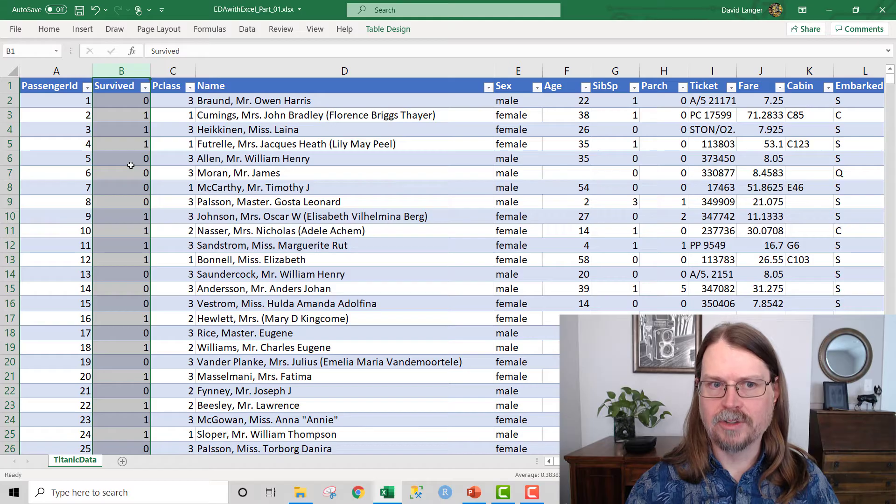
click(180, 71)
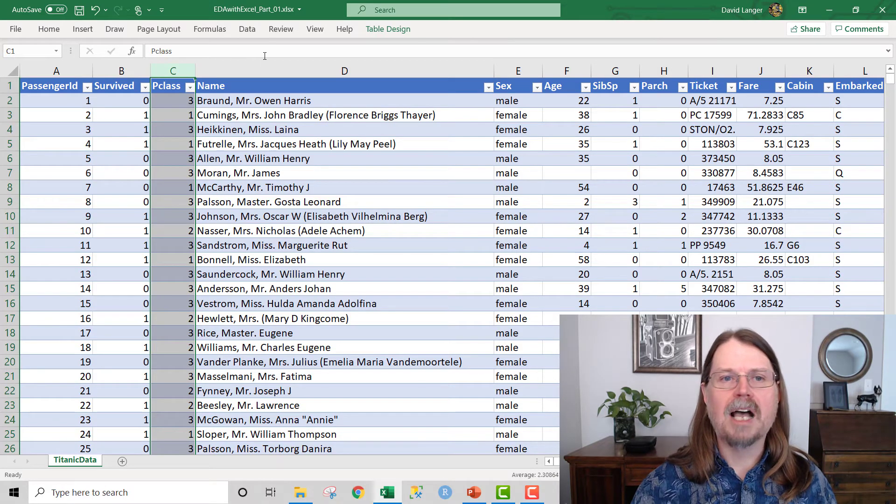
Start a new Descriptive Statistics analysis using the Pclass column as the input range
click(249, 30)
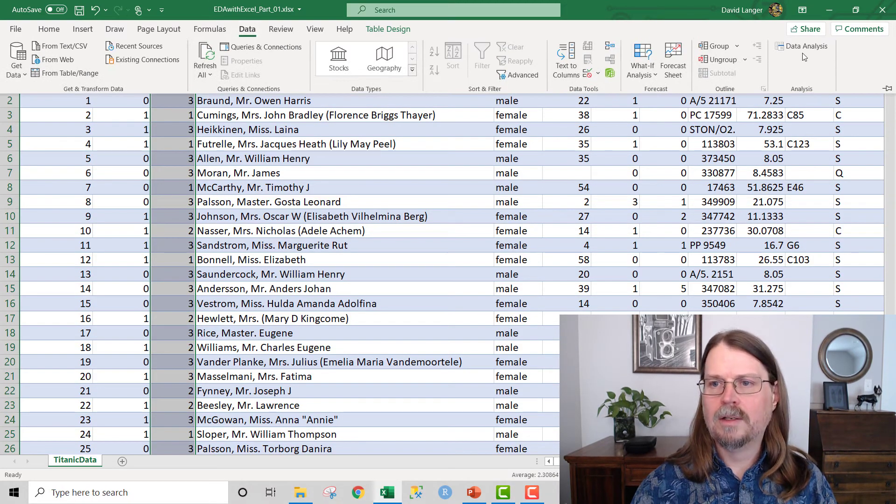
click(804, 49)
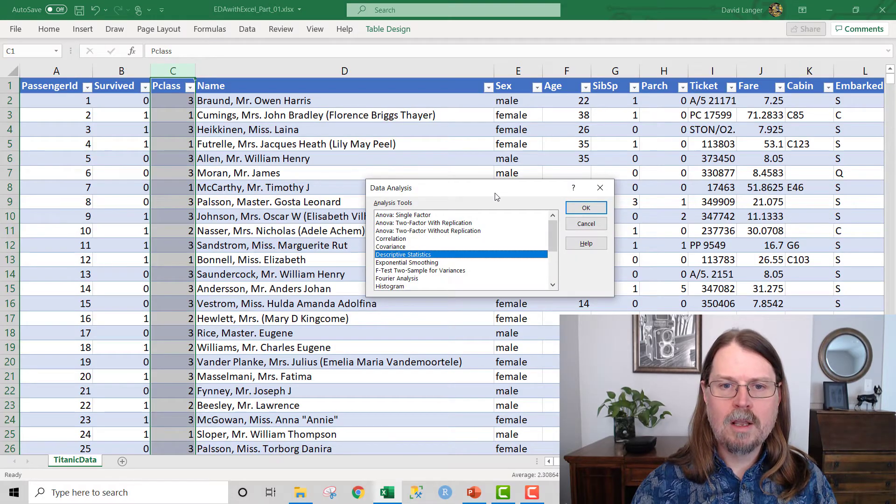
drag(496, 196, 372, 103)
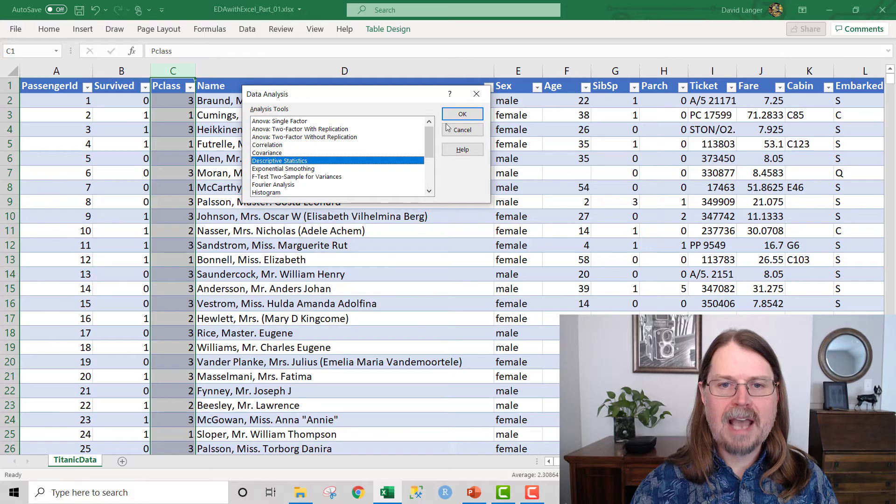
click(462, 115)
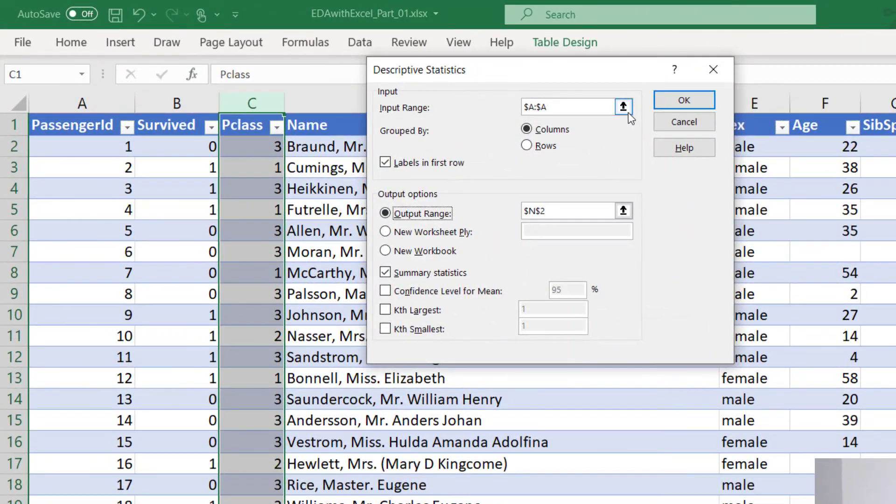
click(623, 107)
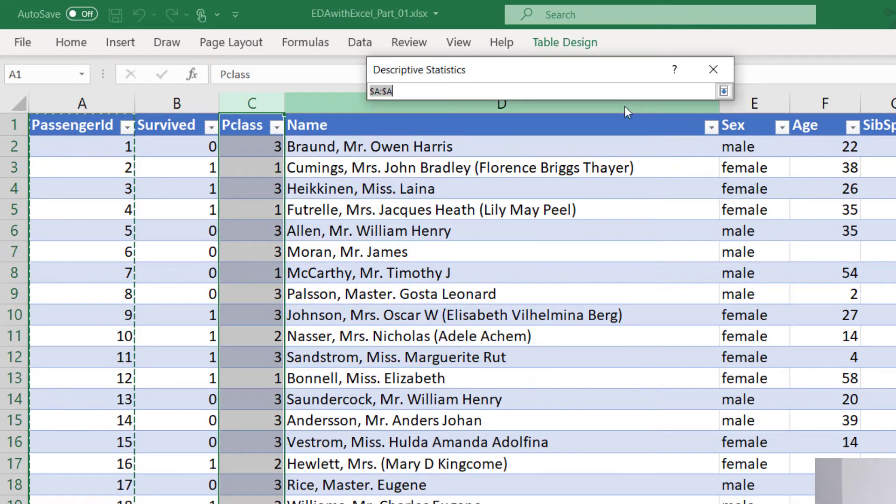
click(254, 104)
click(723, 91)
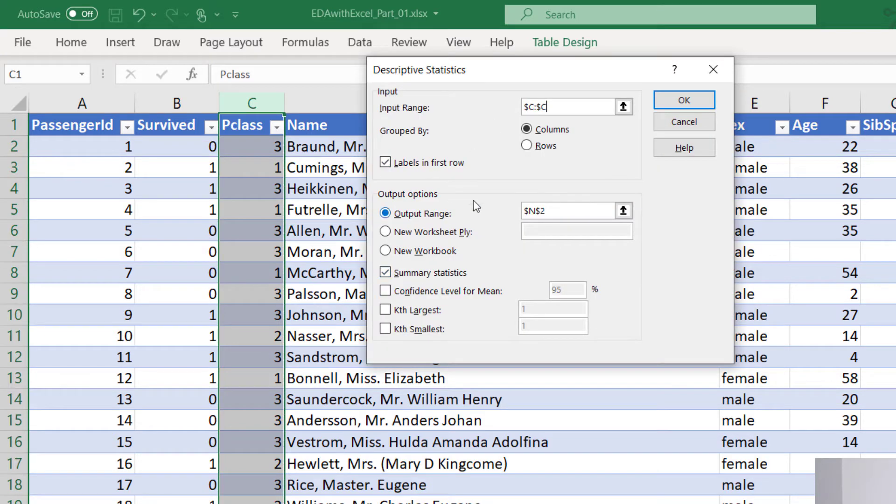
Output the Pclass statistics at Q2, run it, and autofit columns Q and R
click(623, 210)
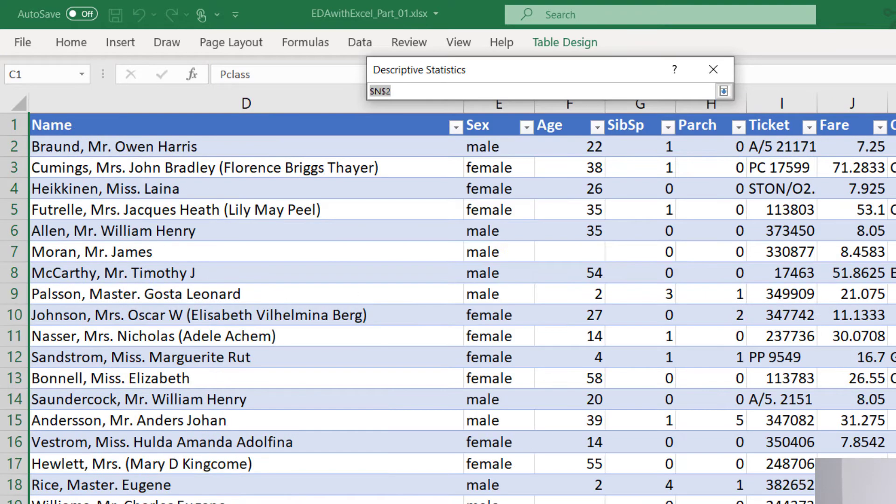
scroll(448, 298, right, 8)
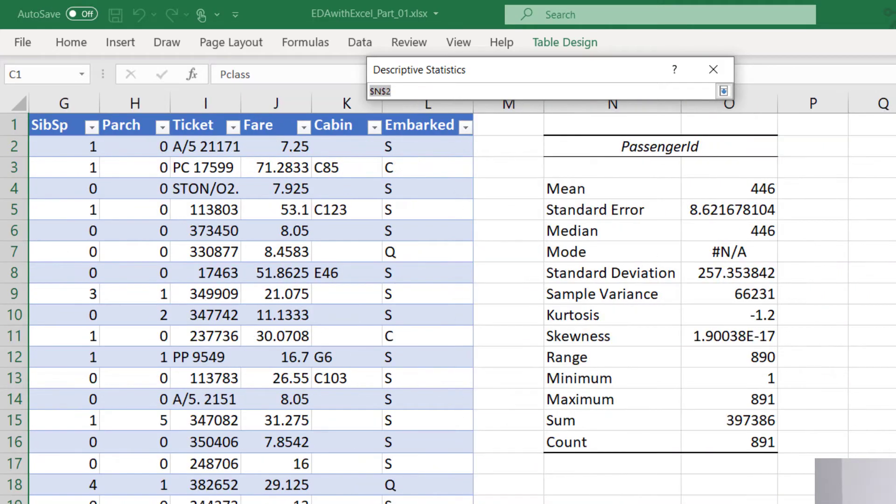
scroll(447, 299, right, 2)
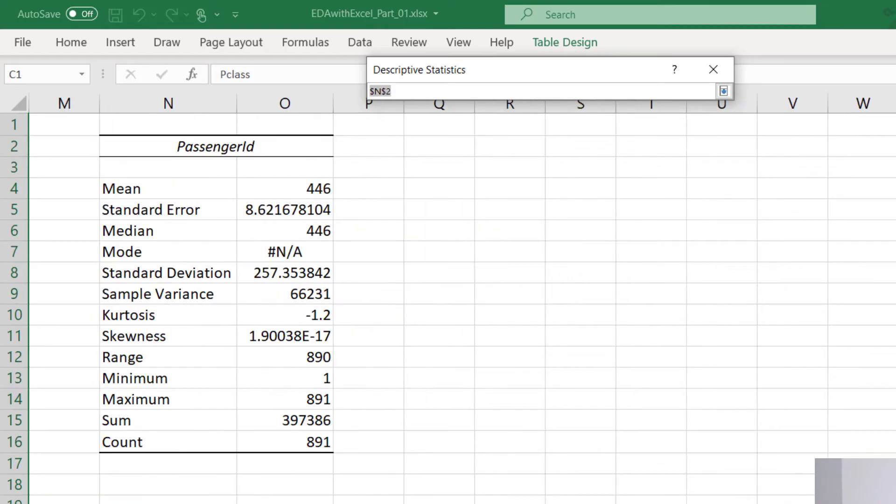
click(434, 150)
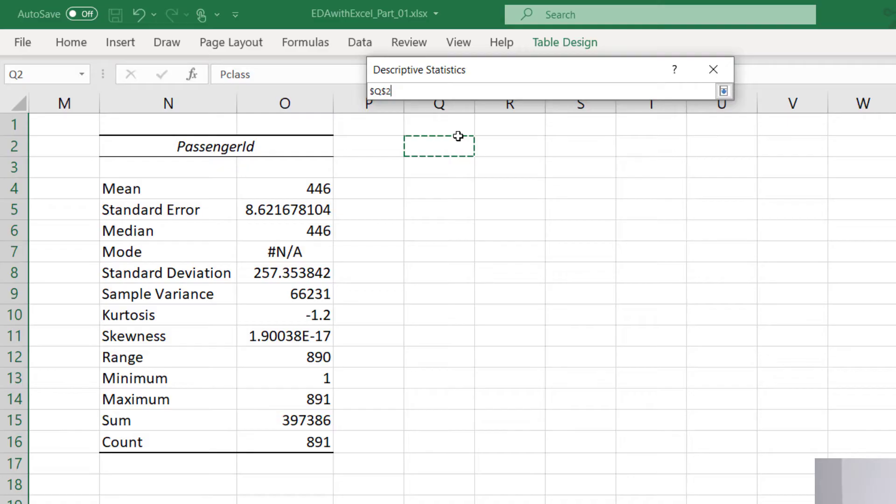
click(723, 91)
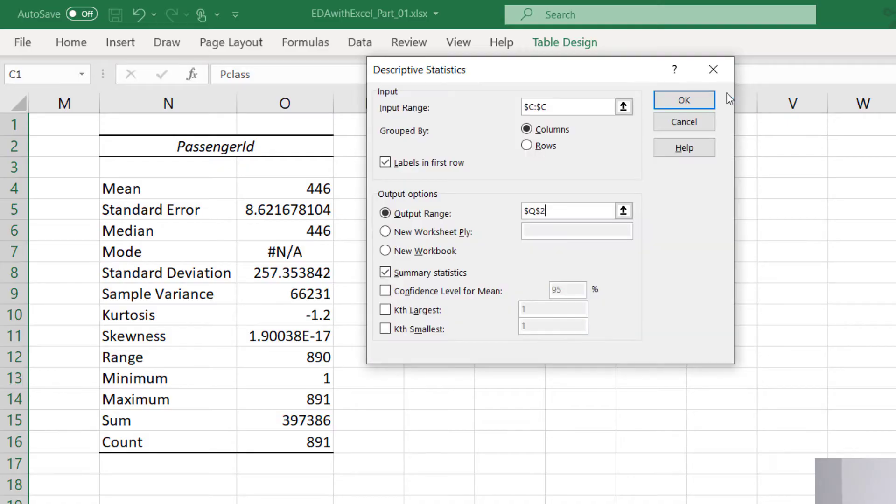
click(695, 99)
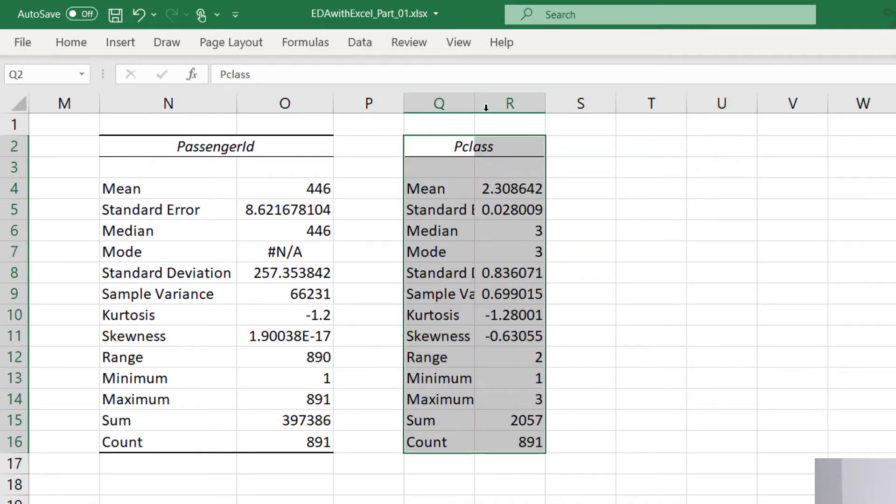
double_click(476, 98)
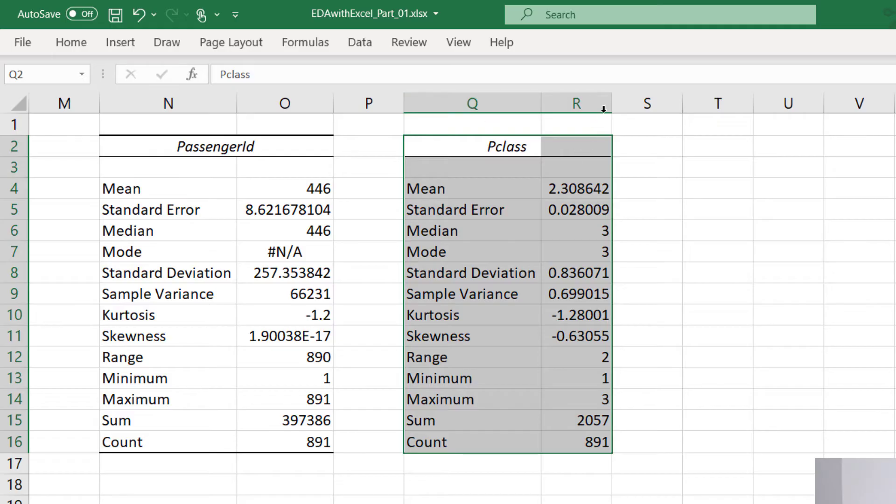
double_click(610, 103)
click(728, 297)
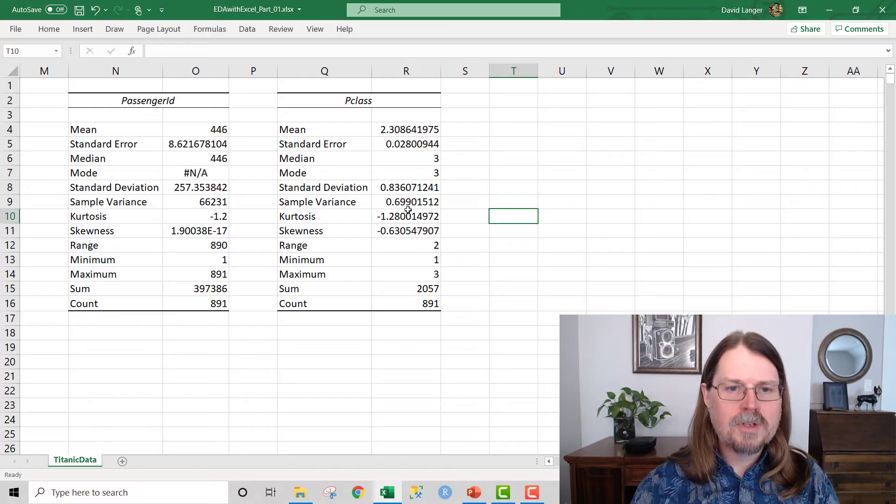
click(311, 174)
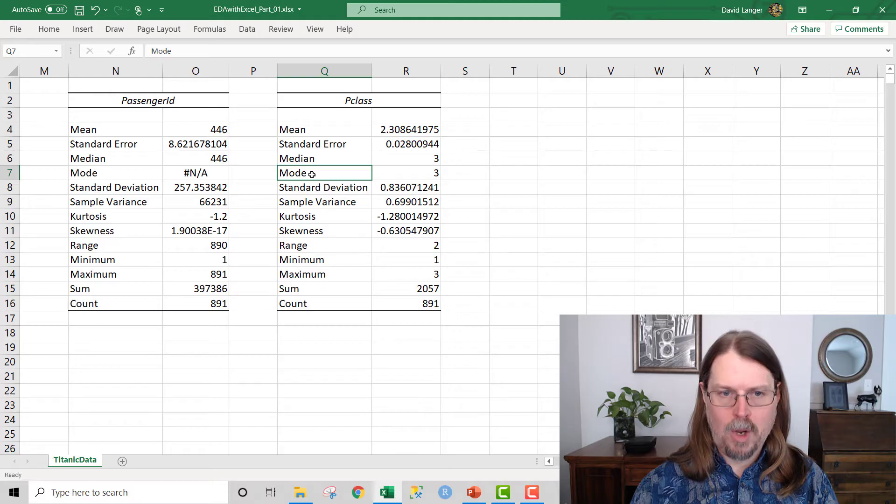
click(195, 175)
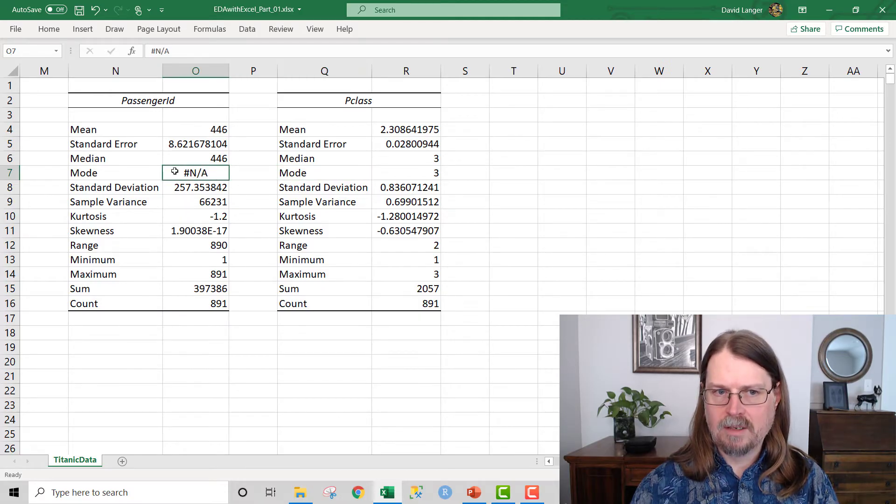
click(291, 173)
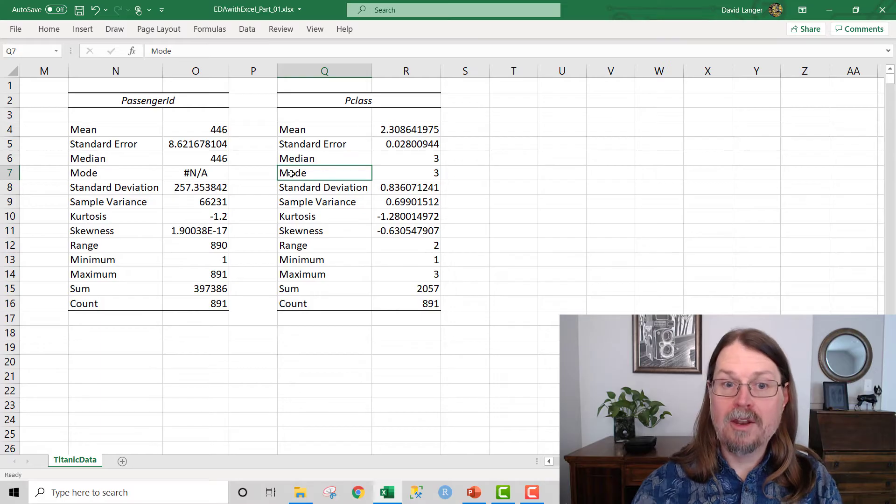
click(389, 173)
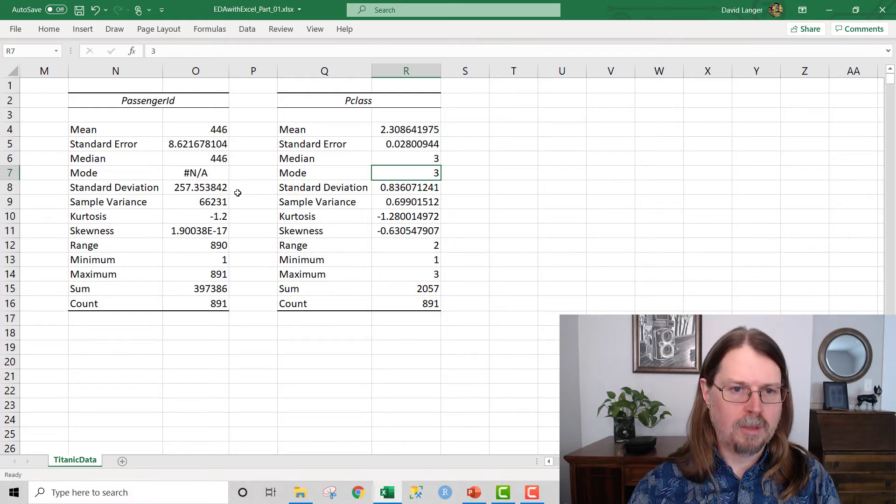
click(202, 173)
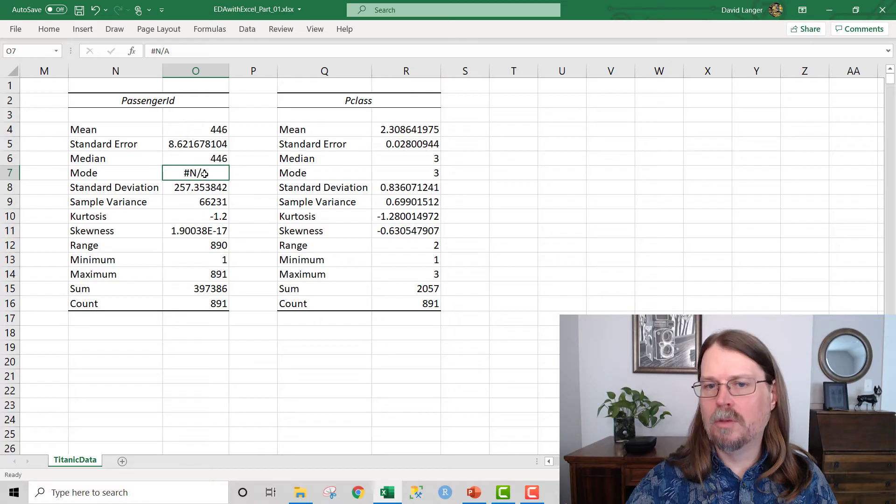
click(389, 174)
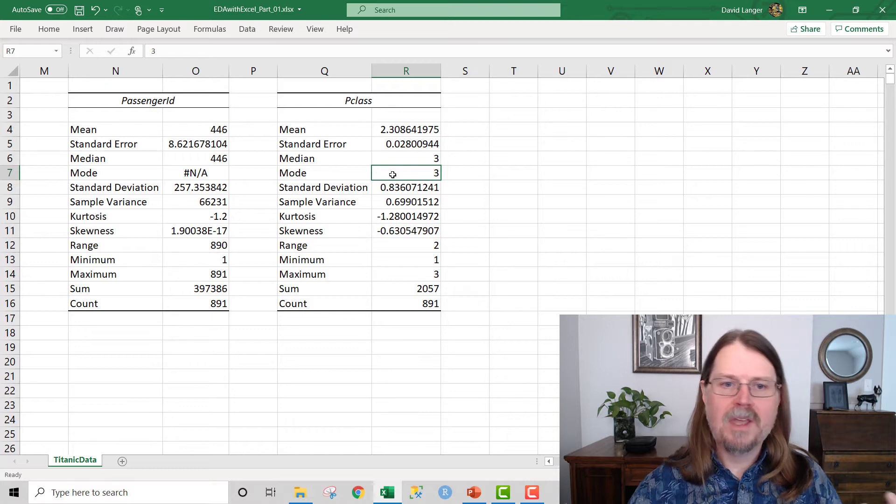
click(396, 304)
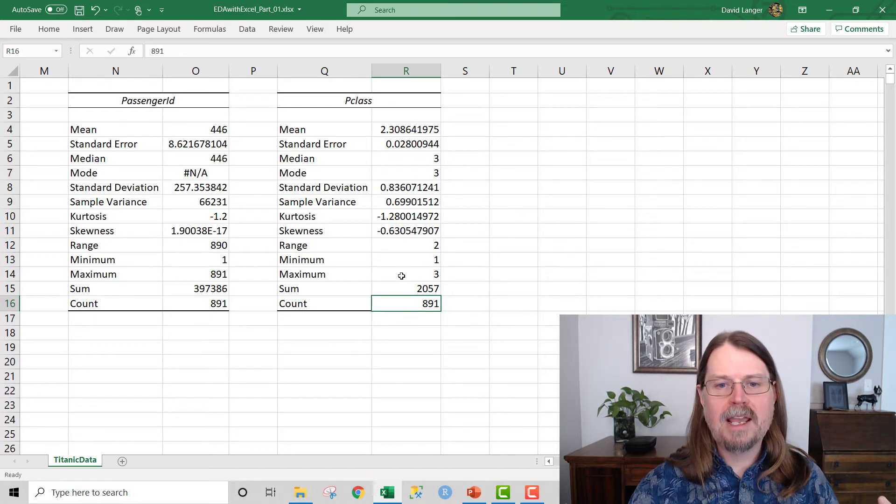
click(404, 247)
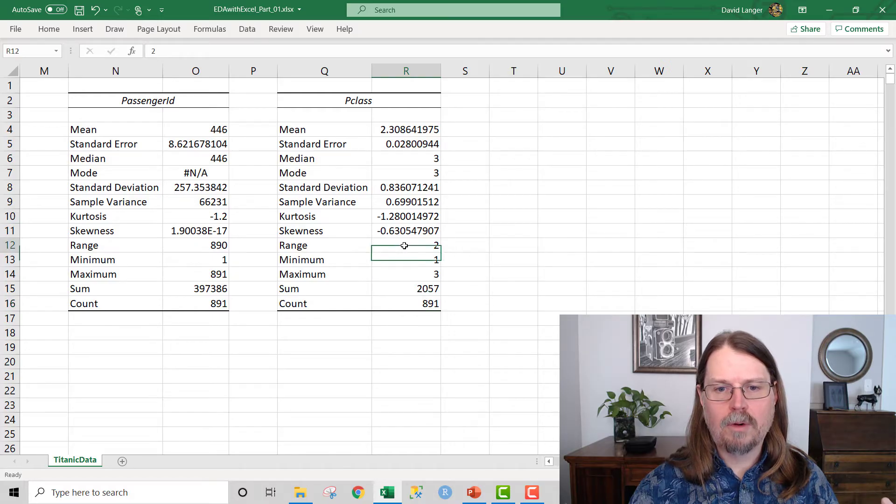
click(406, 260)
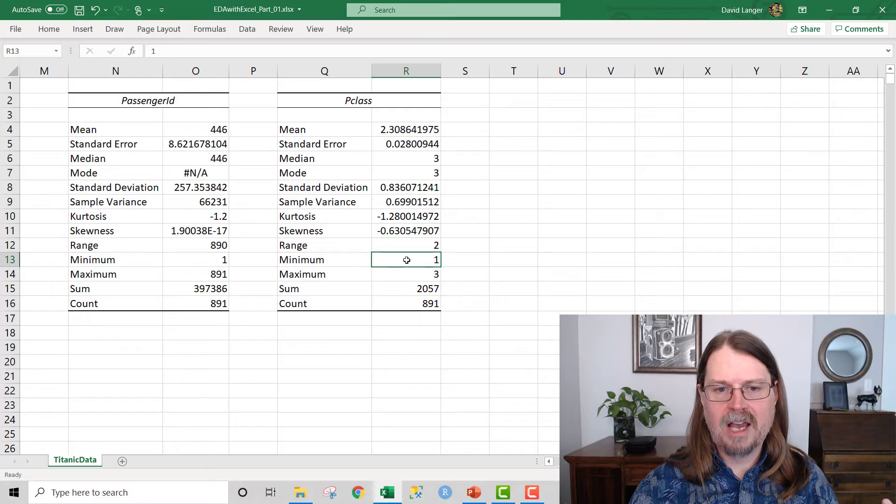
click(402, 273)
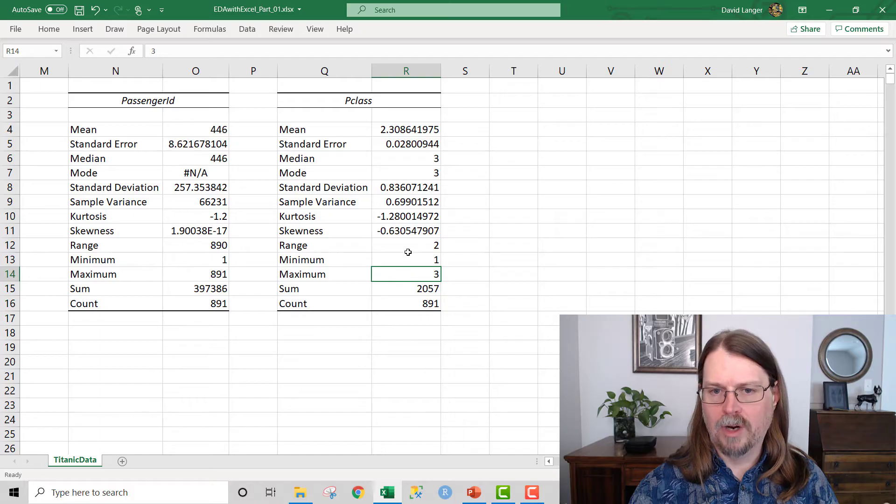
click(408, 245)
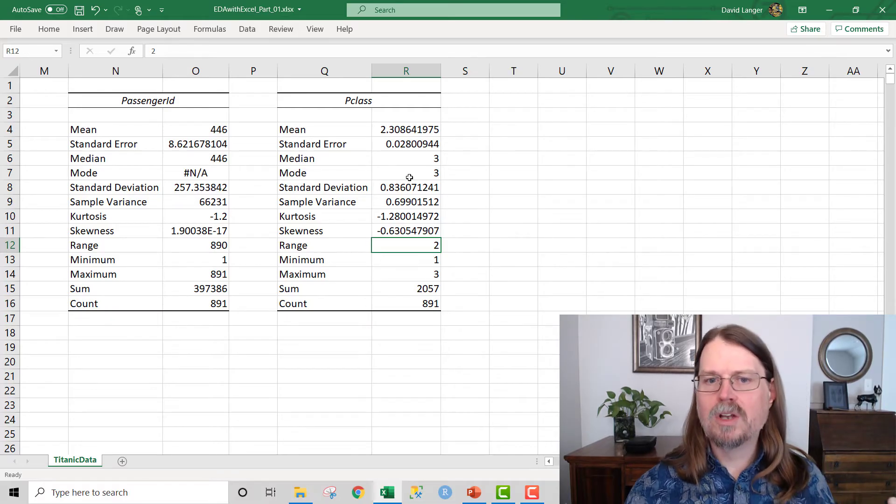
key(Up)
key(Up)
key(Up)
key(Up)
key(Up)
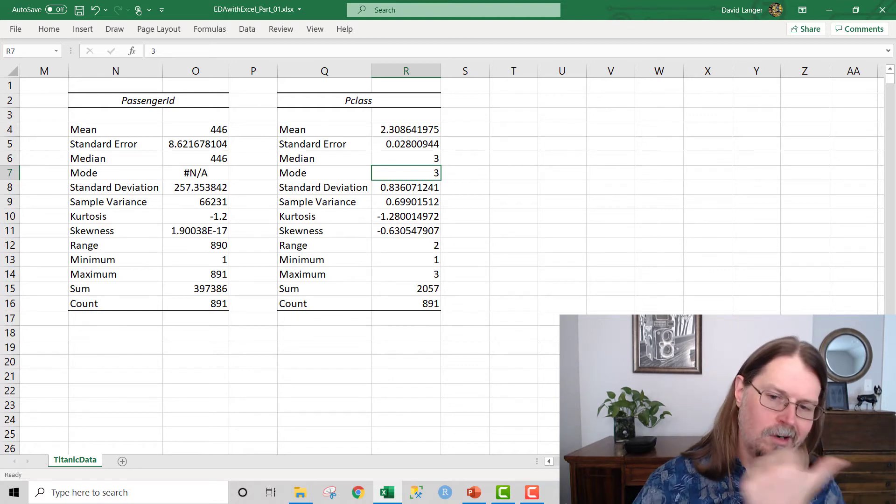
scroll(452, 260, left, 6)
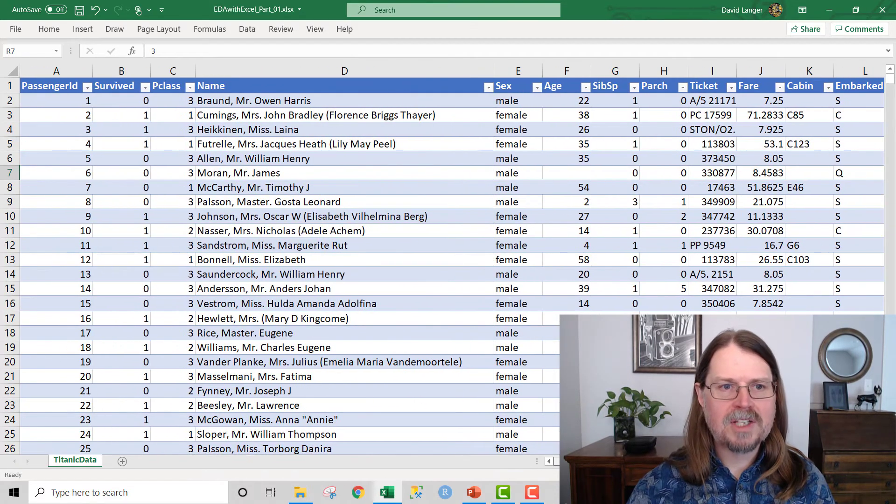
scroll(174, 191, down, 1)
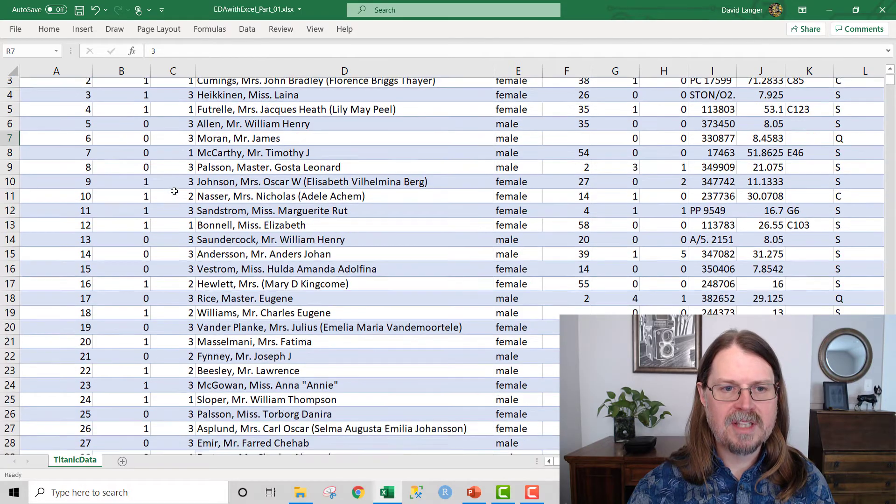
scroll(174, 190, down, 1)
click(184, 144)
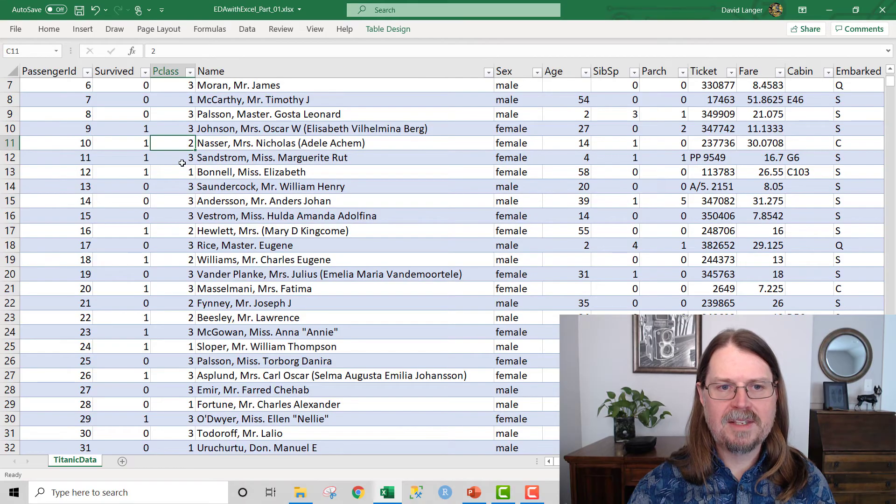
click(182, 163)
click(183, 173)
scroll(187, 192, down, 7)
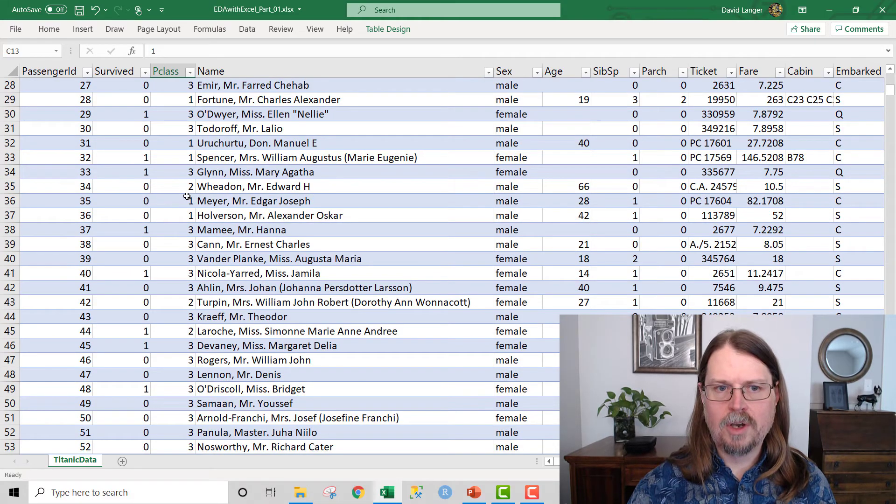
click(177, 172)
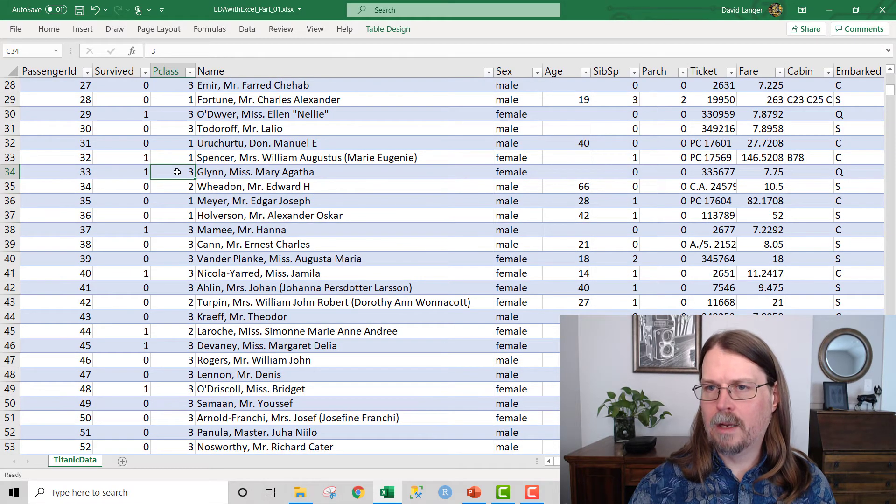
scroll(177, 172, up, 9)
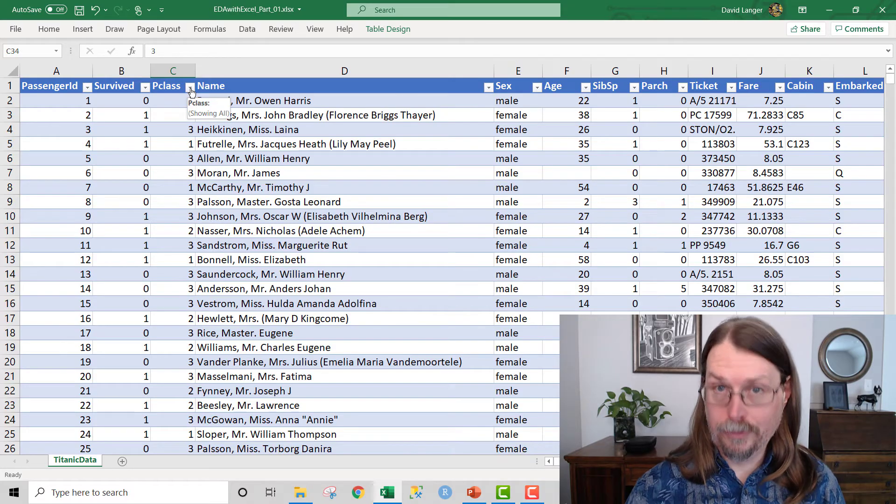
click(190, 91)
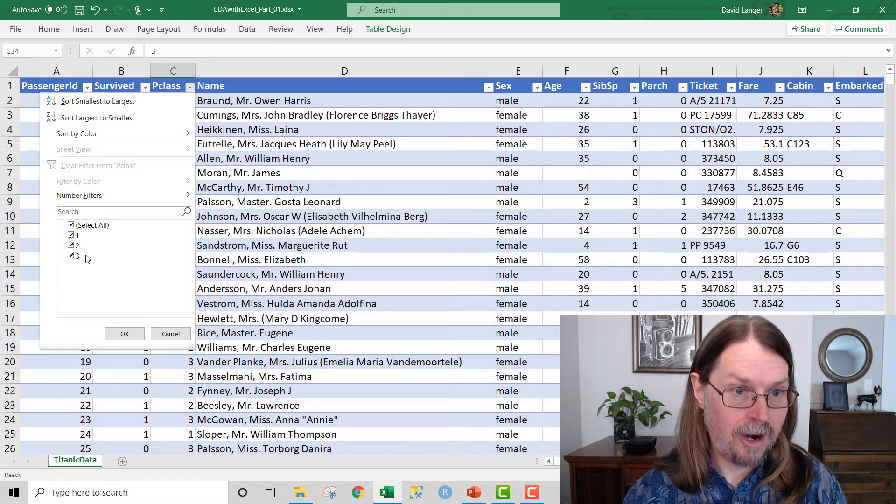
click(176, 333)
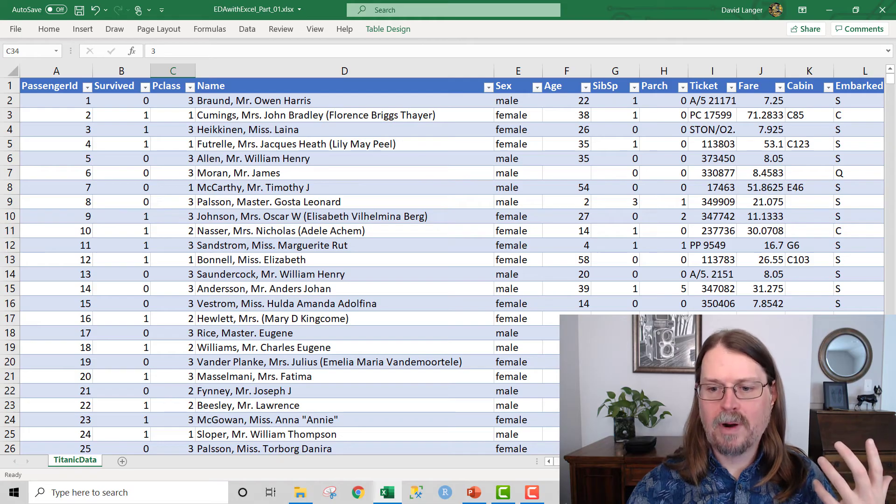
Select the Age column F and start Descriptive Statistics with input range $F:$F
scroll(601, 196, right, 4)
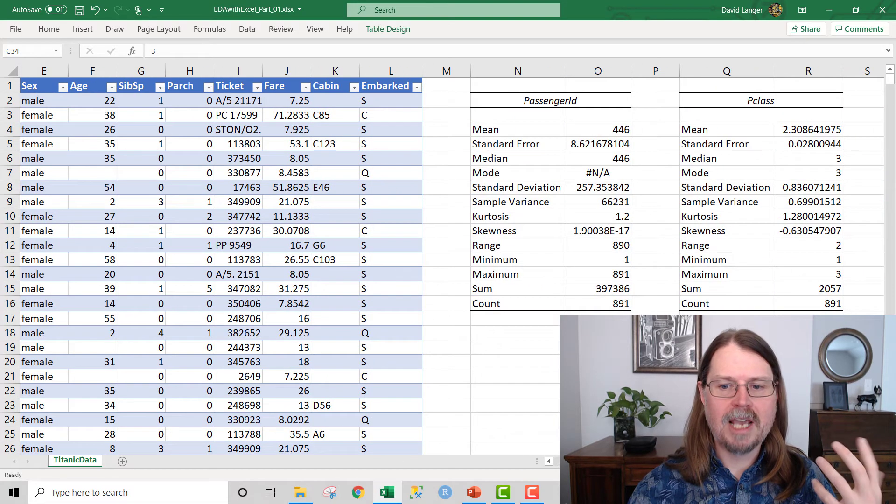
scroll(446, 259, right, 1)
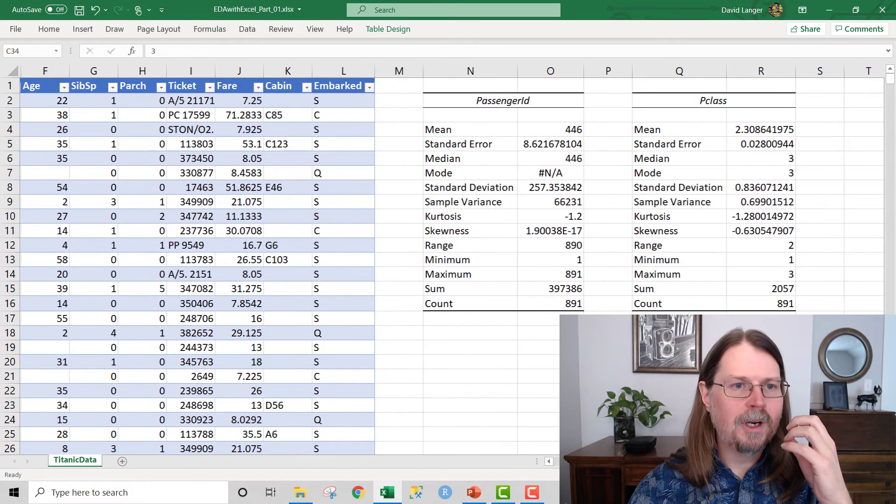
click(44, 73)
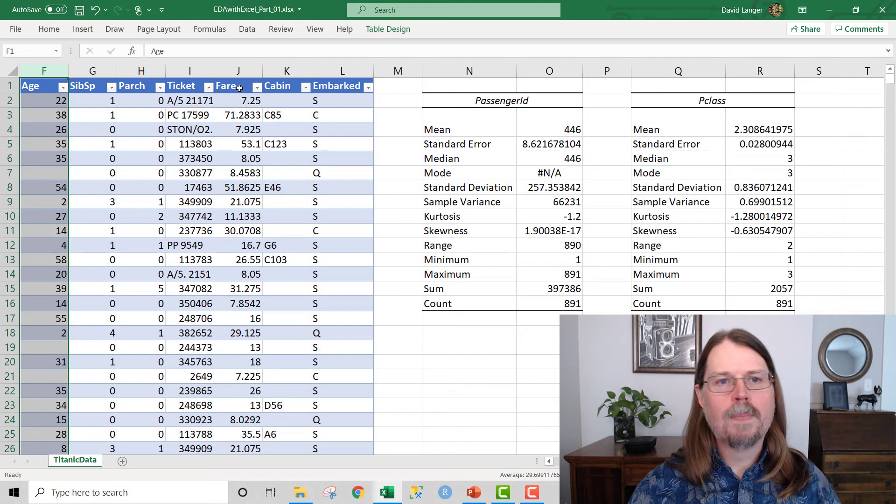
click(246, 30)
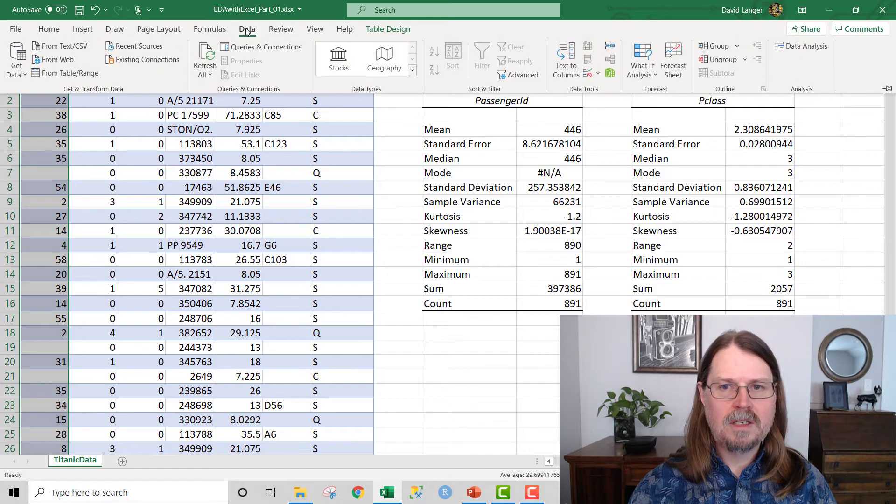
click(797, 48)
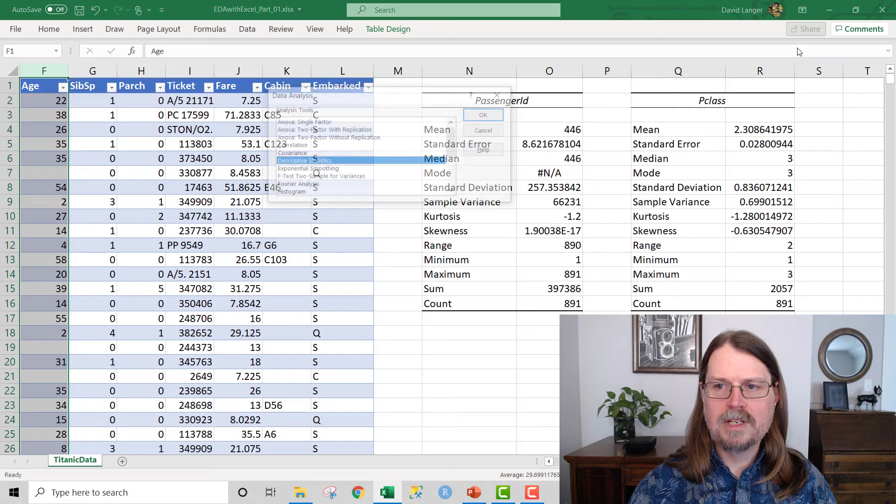
click(485, 115)
click(452, 73)
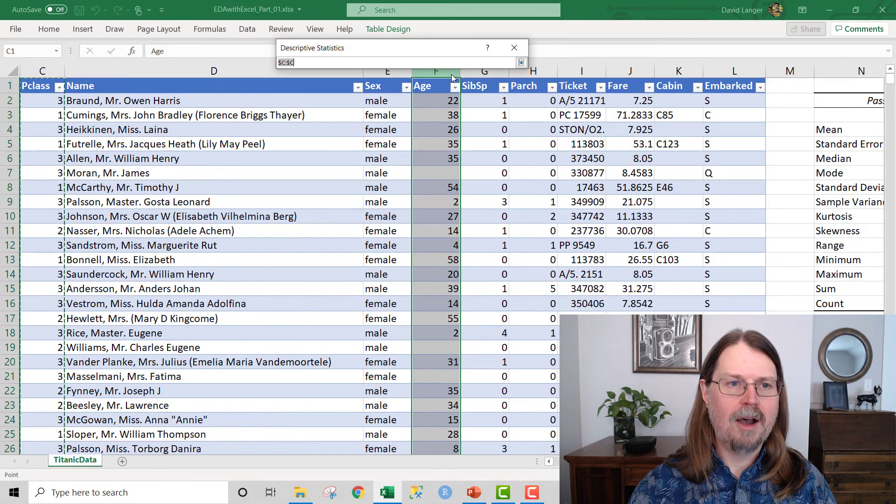
click(430, 71)
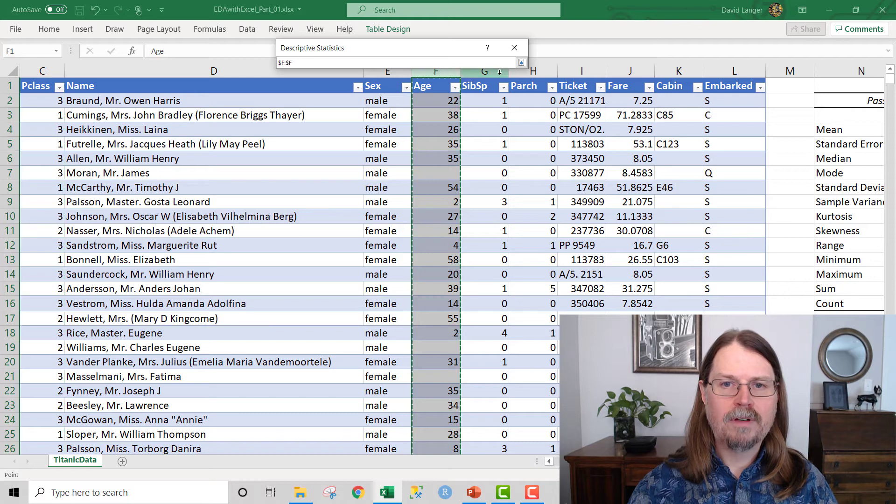
click(522, 62)
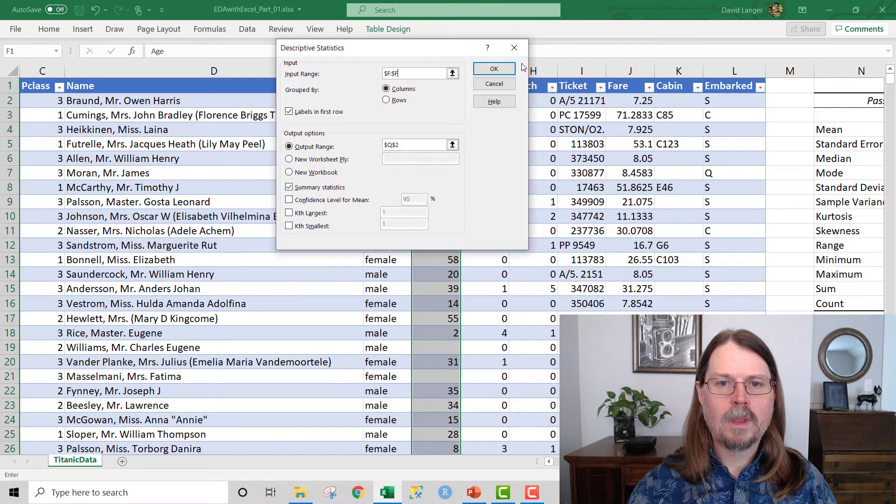
Set the output range to $T$2 and run the Age statistics
click(452, 146)
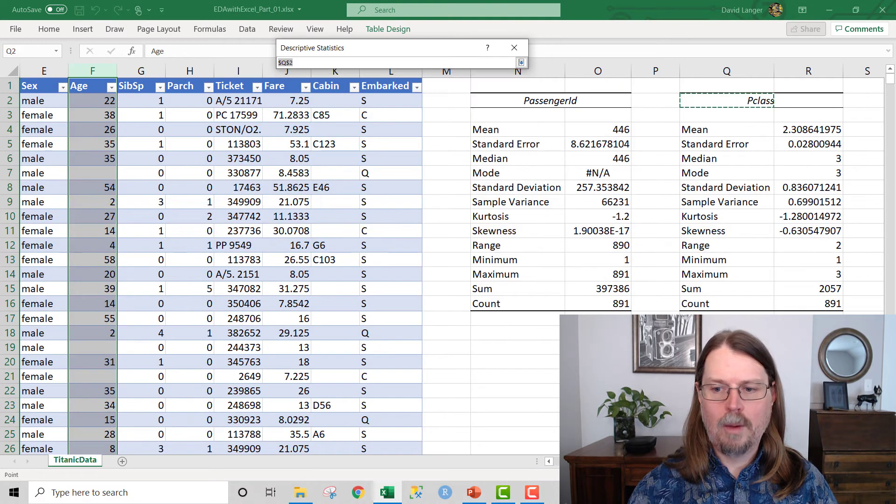
scroll(443, 261, right, 10)
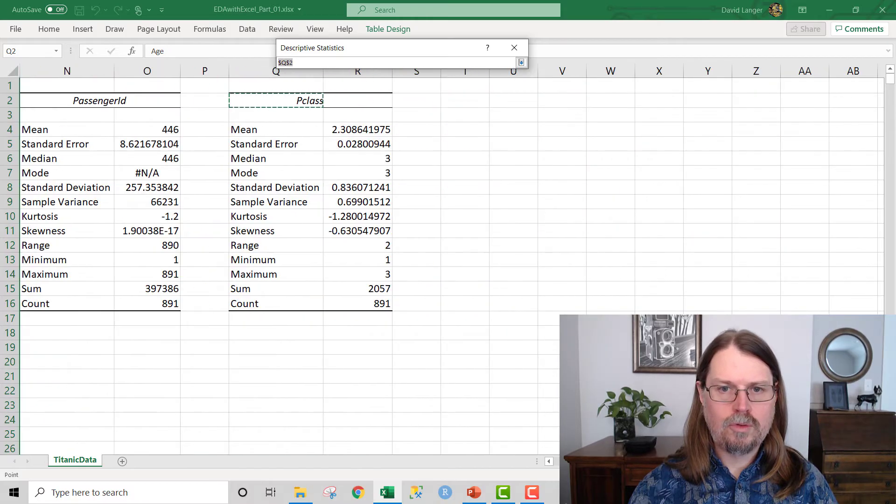
scroll(422, 146, right, 1)
click(306, 96)
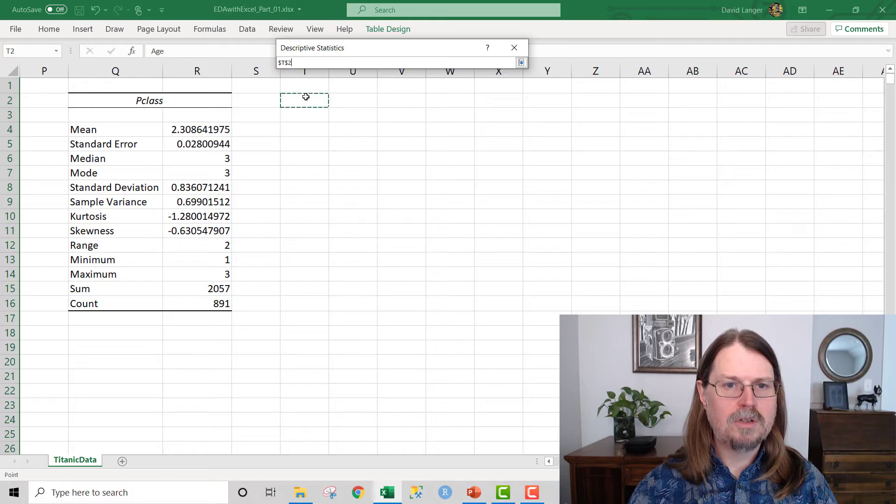
click(521, 62)
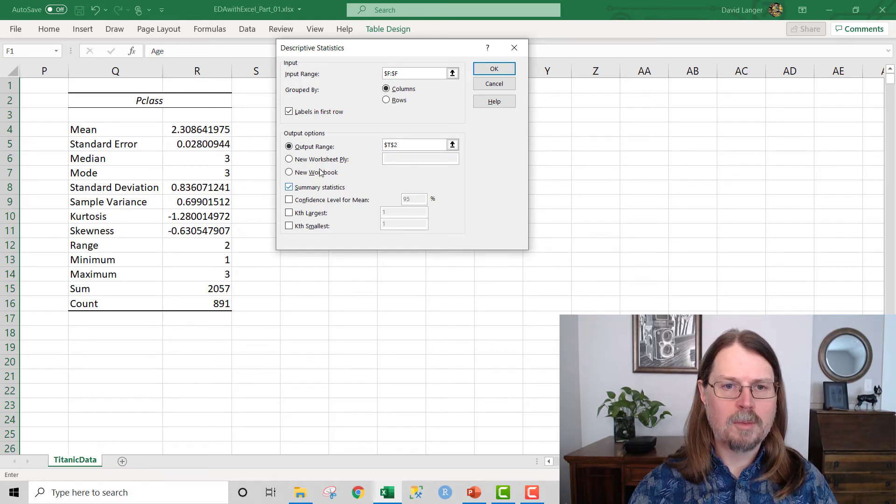
click(493, 74)
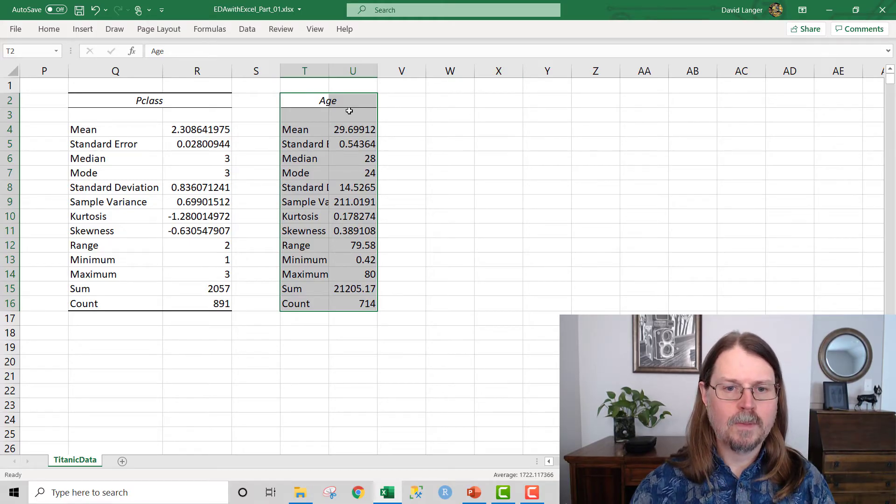
AutoFit columns T and U so Age stats show full decimals, like mean 29.69911765
double_click(329, 71)
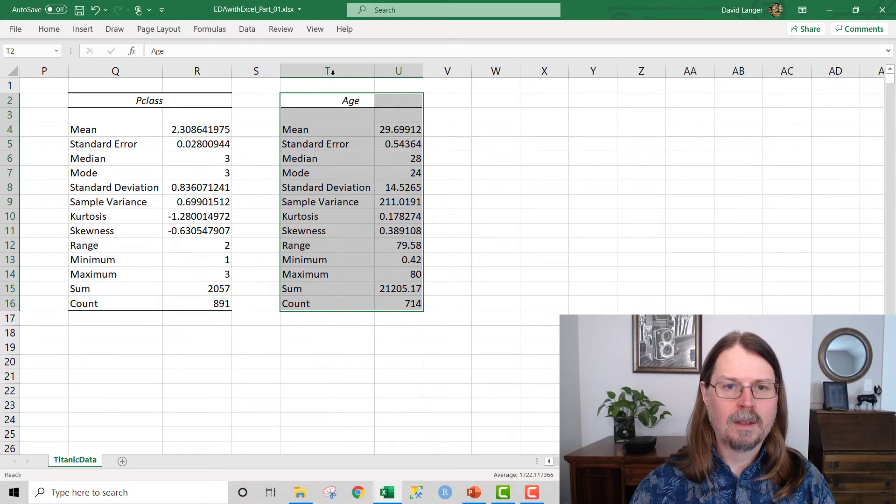
double_click(423, 70)
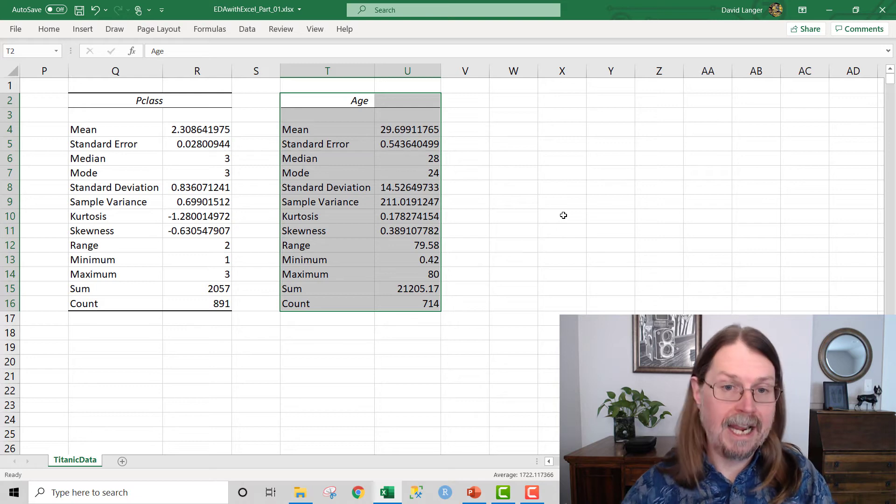
click(341, 201)
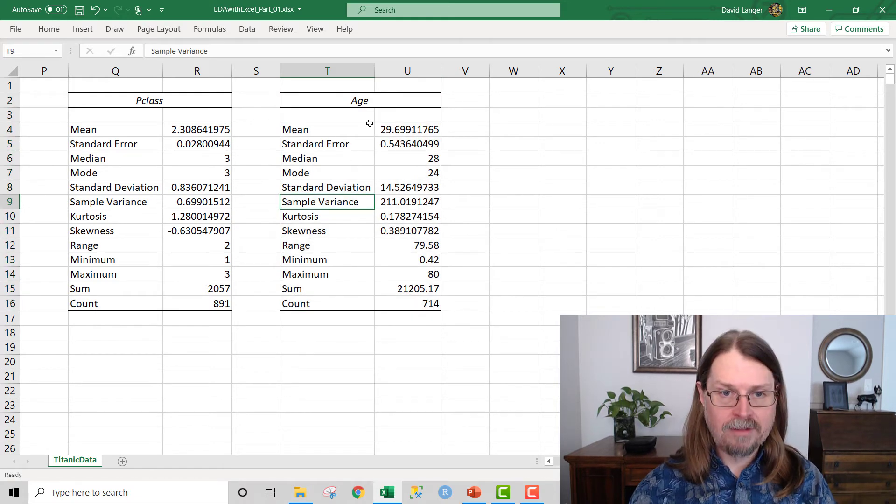
click(400, 302)
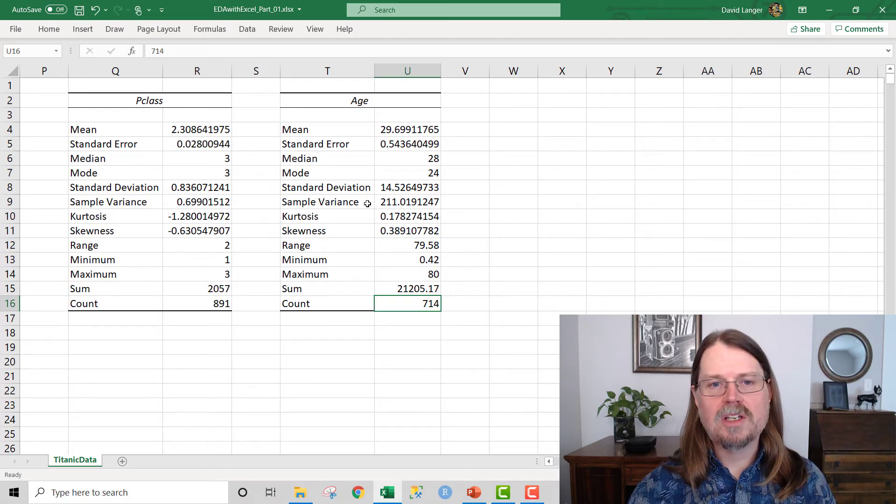
click(425, 260)
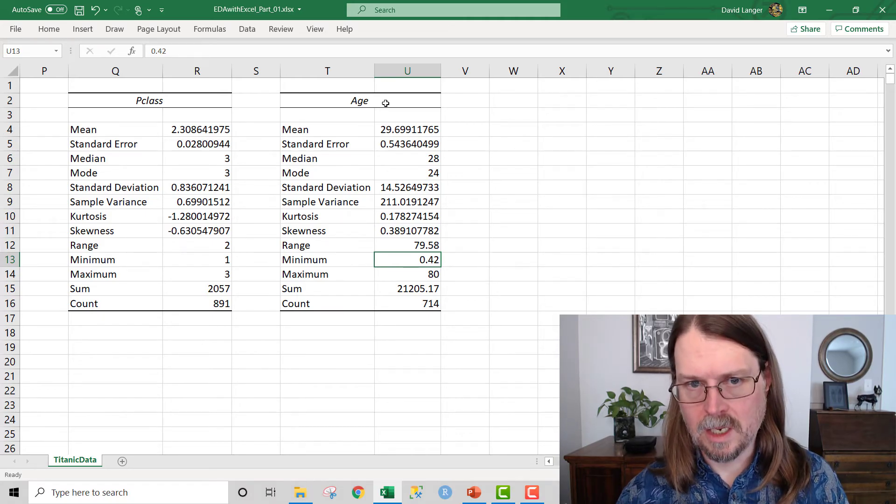
click(411, 275)
click(410, 248)
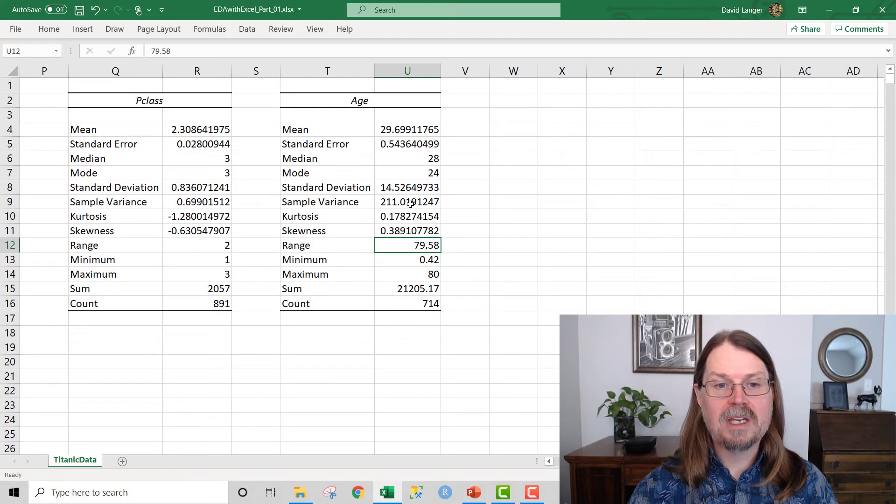
click(411, 159)
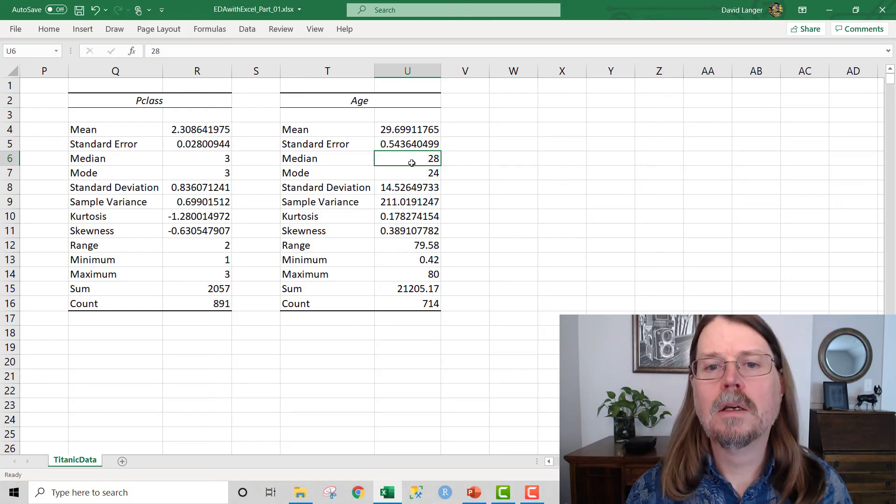
click(420, 175)
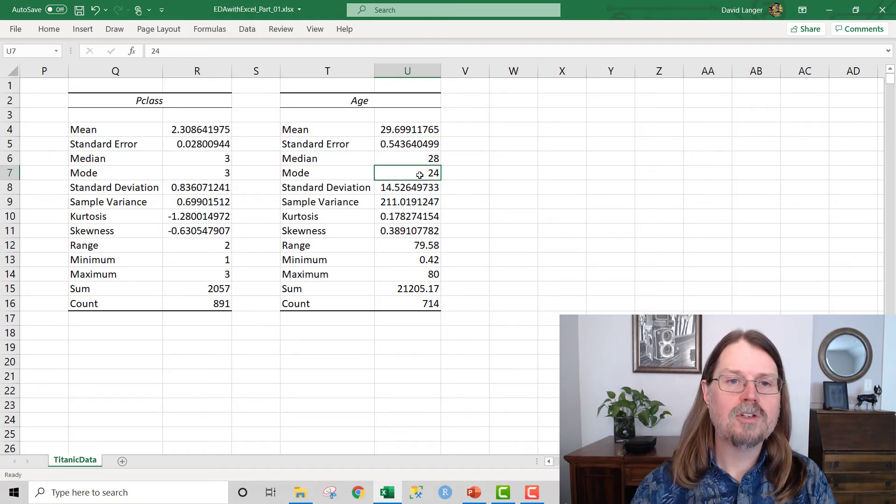
click(335, 130)
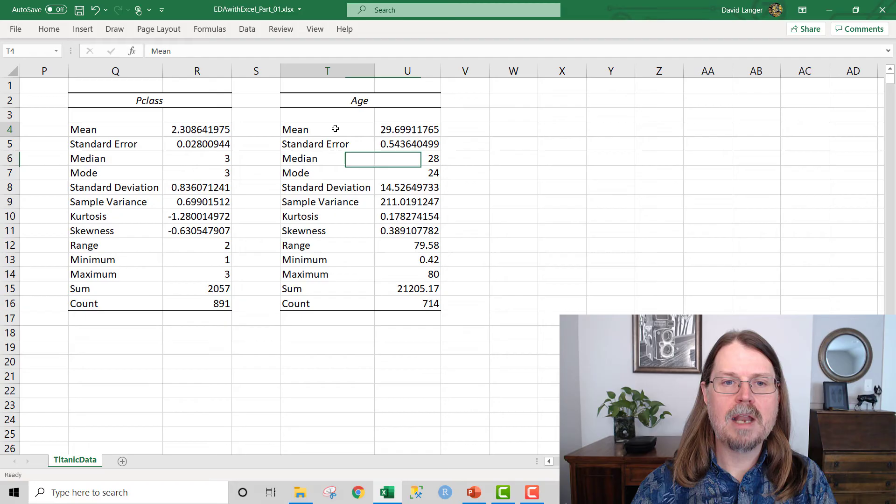
click(385, 133)
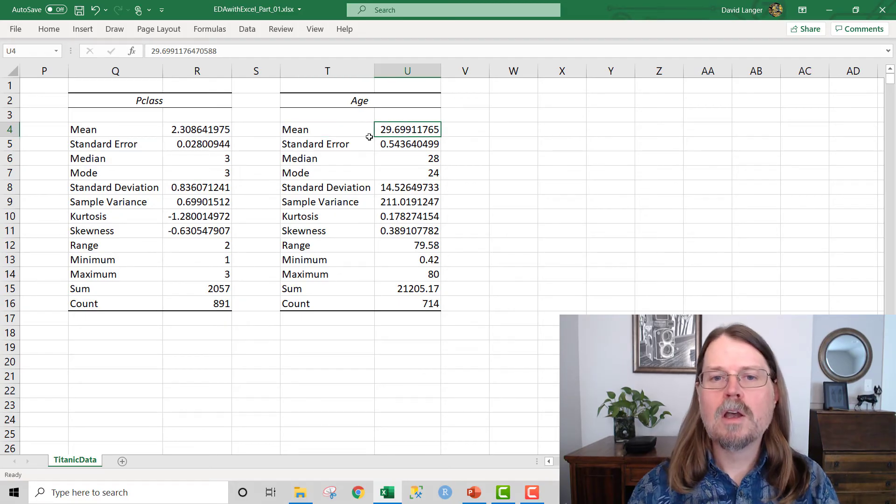
click(341, 136)
click(404, 133)
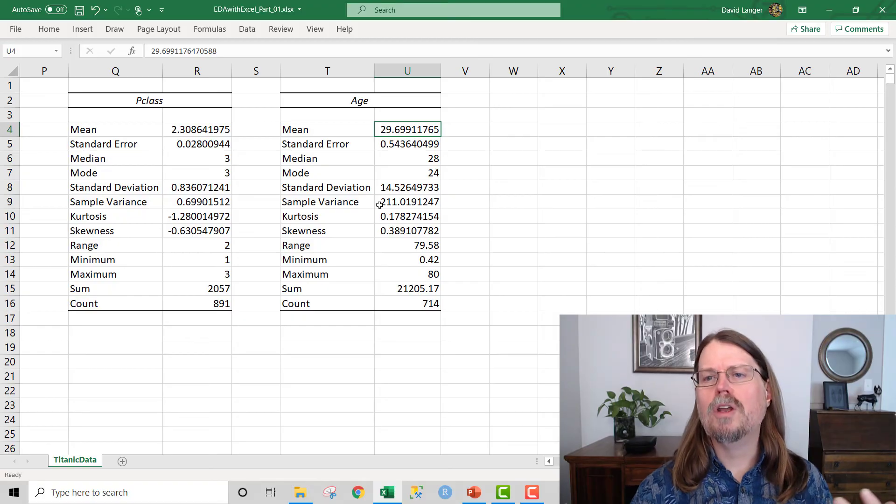
click(403, 302)
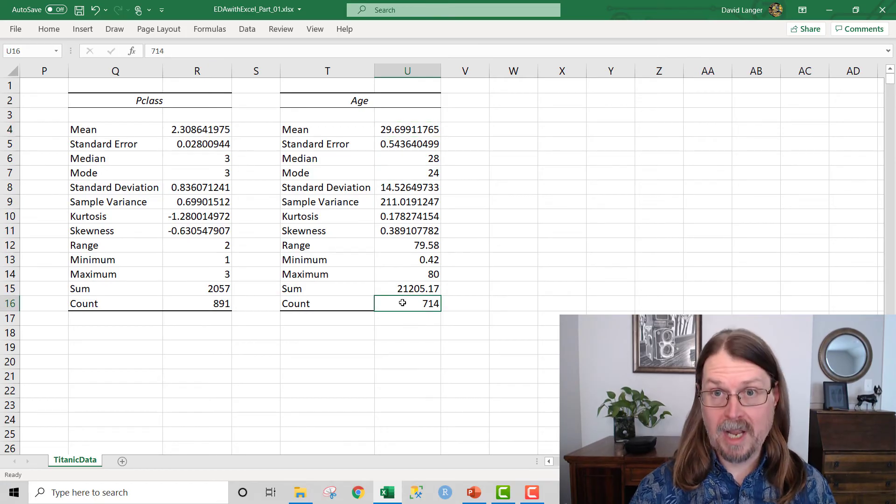
key(Up)
key(Up)
key(Up)
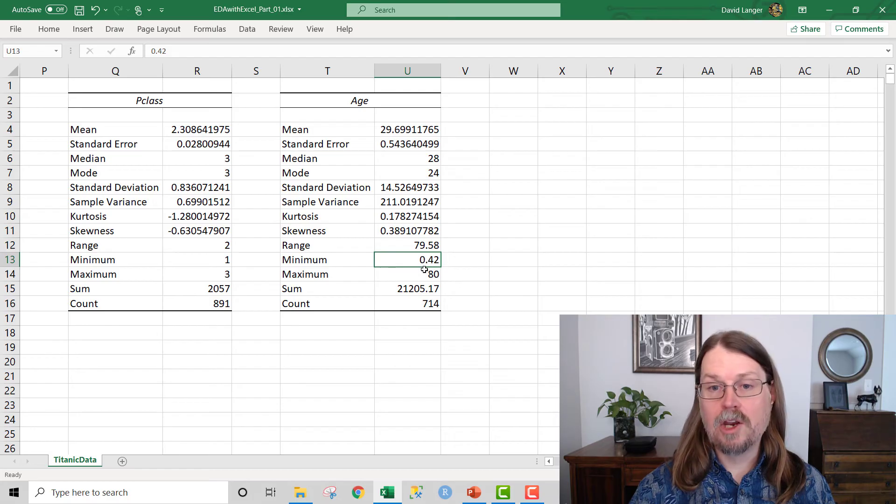
click(425, 274)
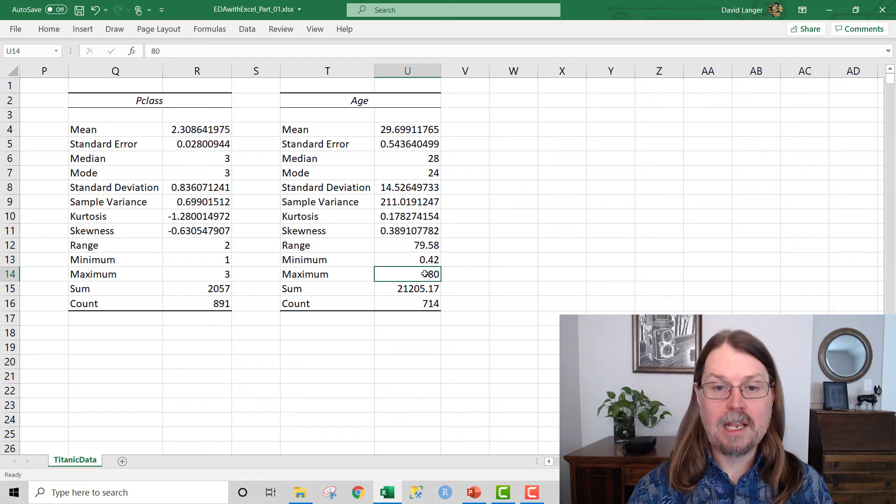
click(417, 161)
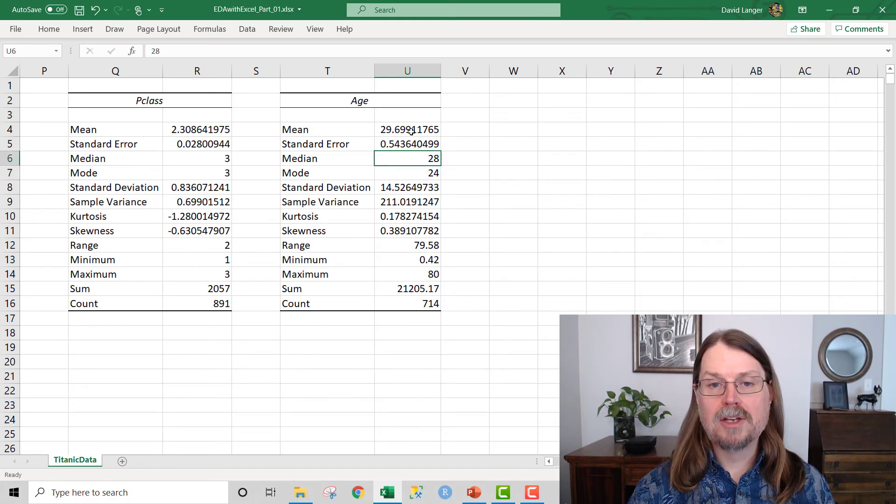
key(Up)
key(Up)
key(Down)
key(Down)
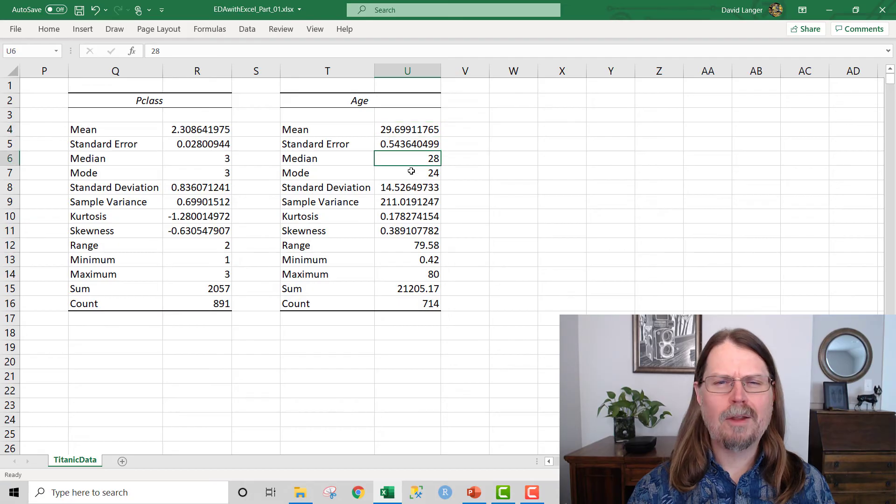
click(409, 132)
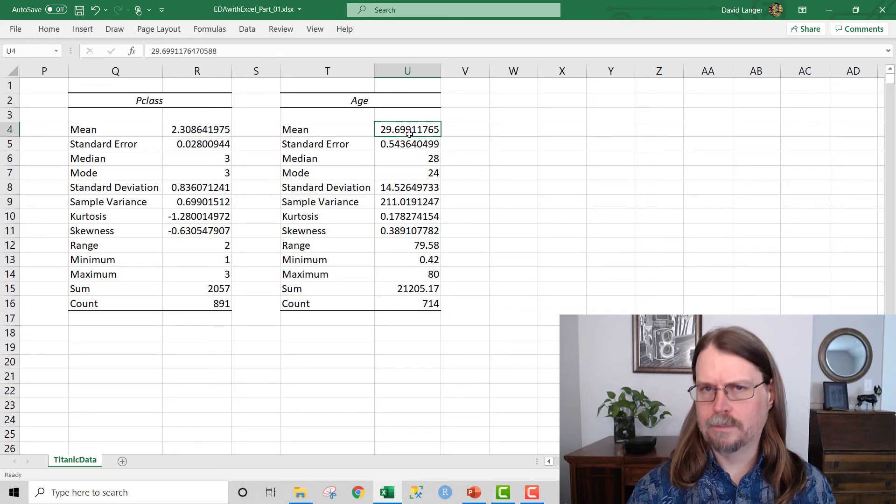
click(405, 160)
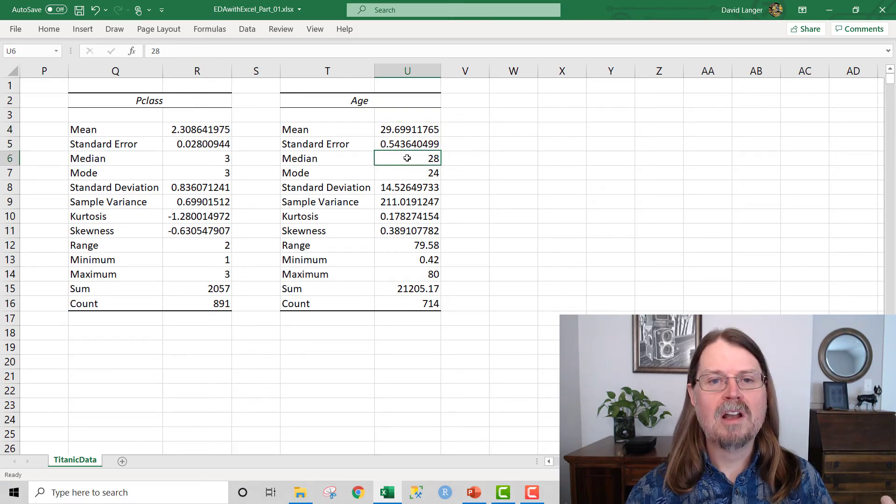
click(427, 129)
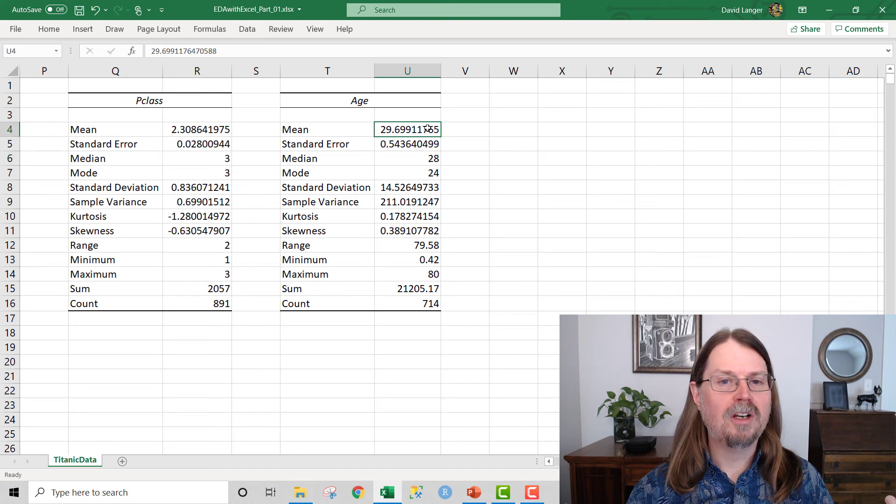
click(411, 159)
click(415, 131)
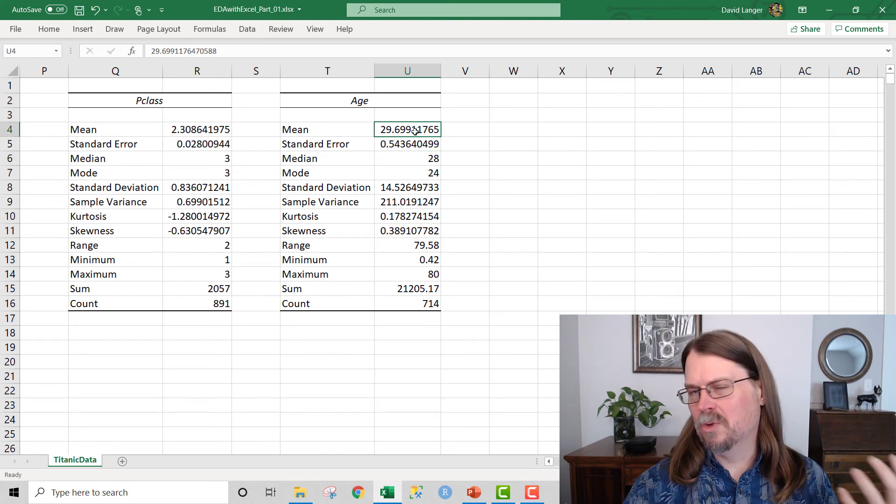
click(397, 172)
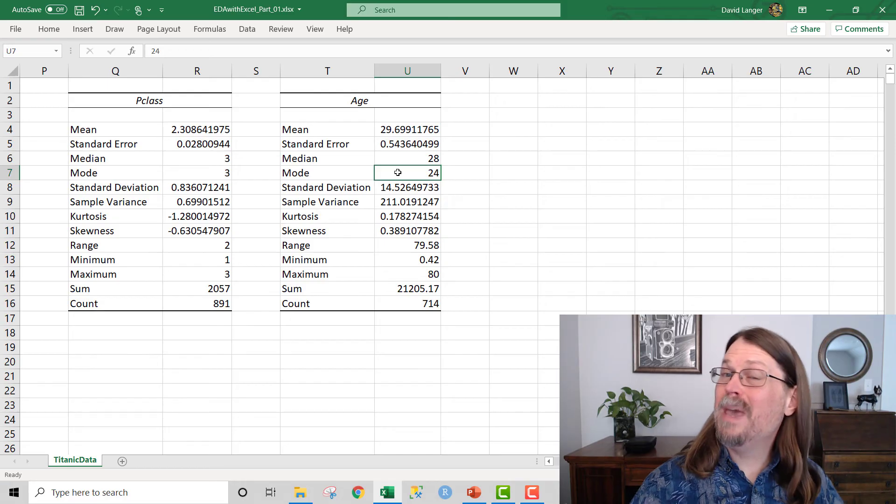
click(483, 173)
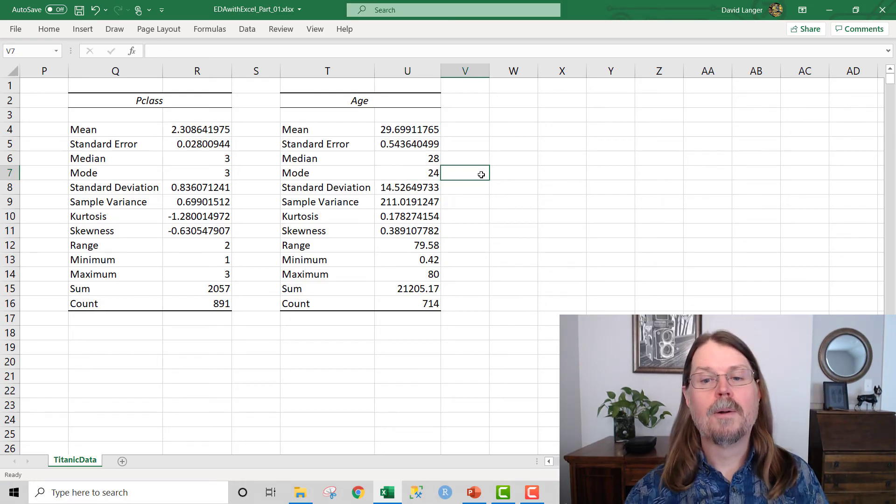
Return to the data and select the Pclass, SibSp, Parch and Fare columns to check their averages
scroll(483, 173, left, 5)
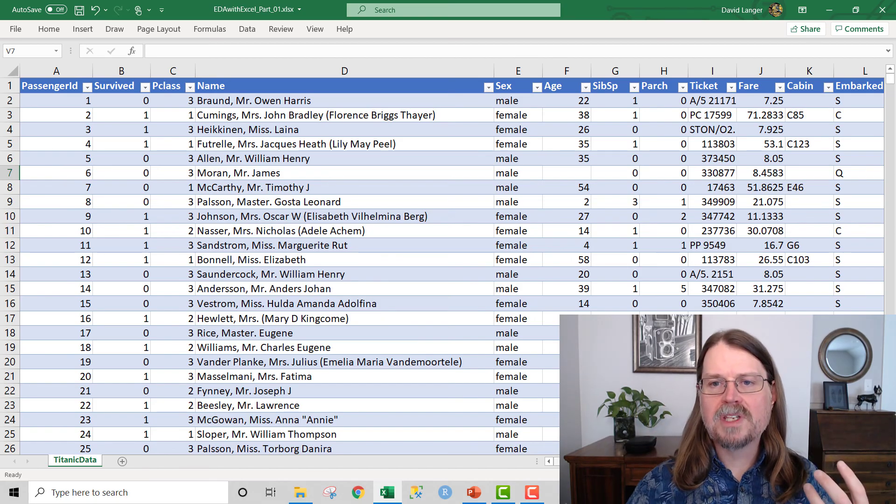
click(614, 70)
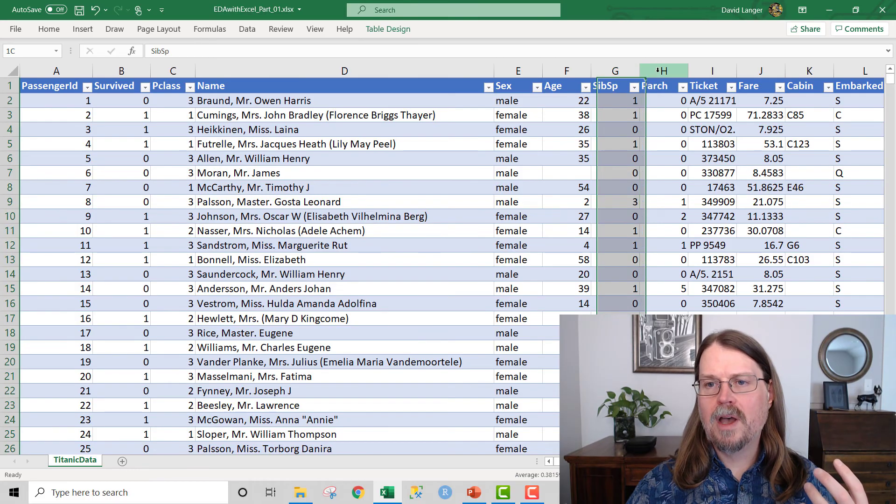
click(663, 71)
click(759, 70)
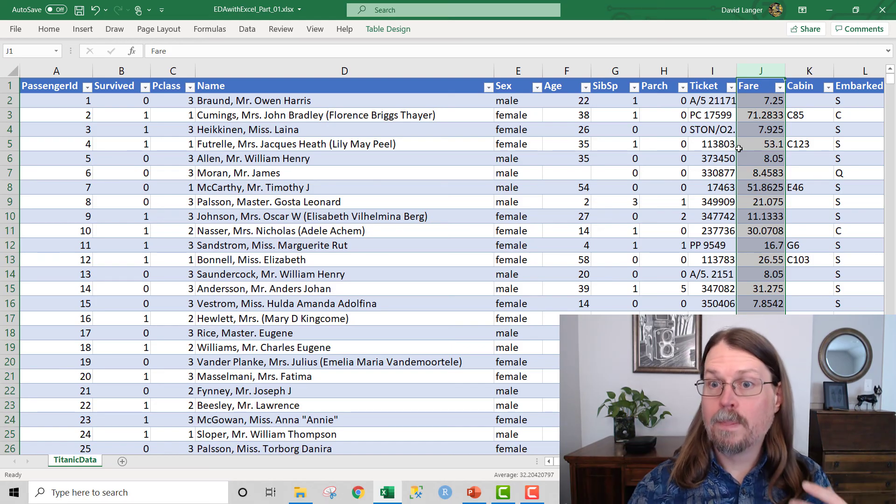
click(611, 72)
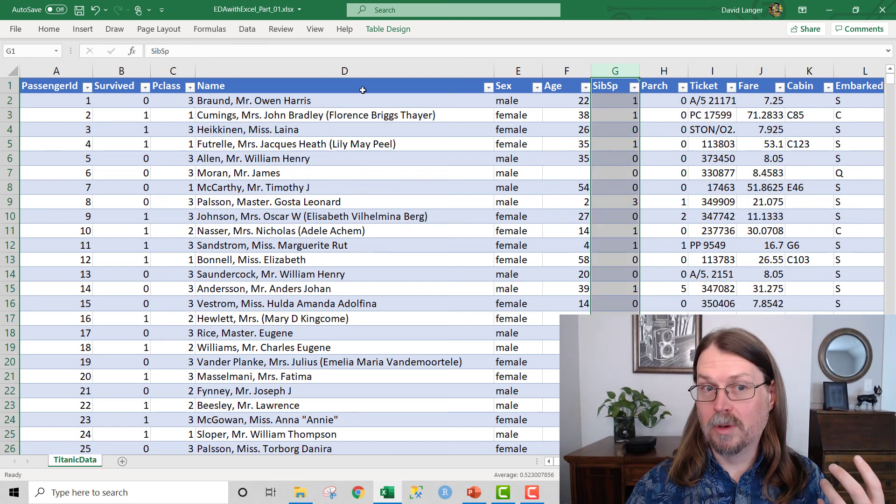
click(173, 77)
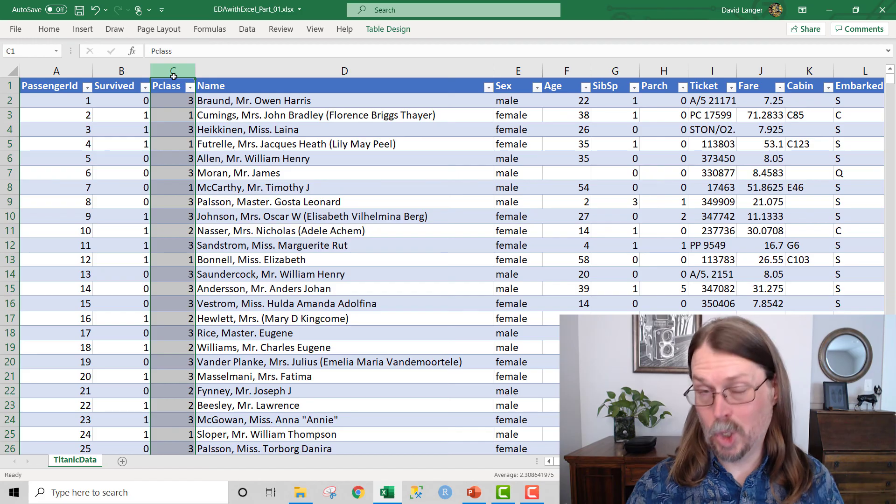
click(634, 70)
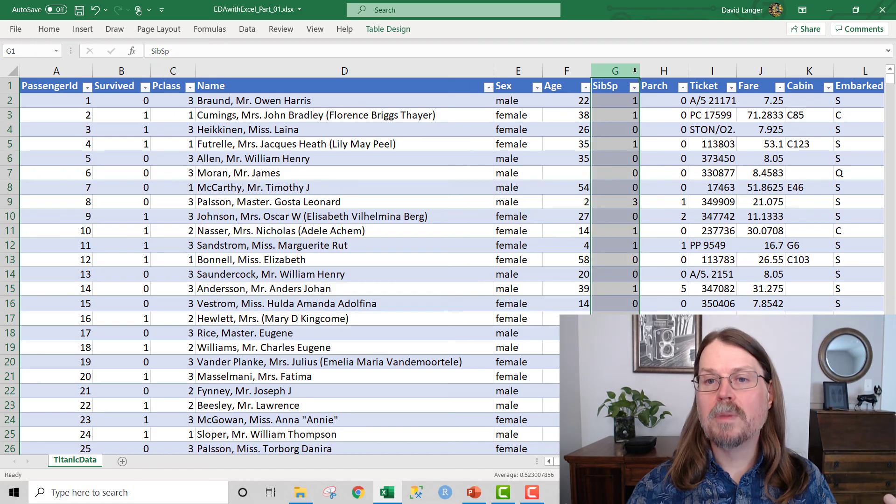
mouse_move(635, 70)
mouse_down()
mouse_move(662, 70)
mouse_move(619, 71)
mouse_up()
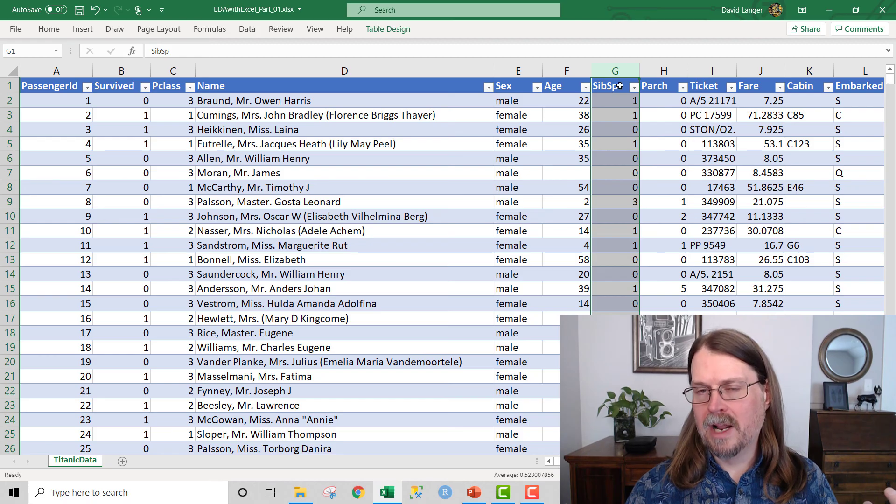
click(657, 71)
click(752, 71)
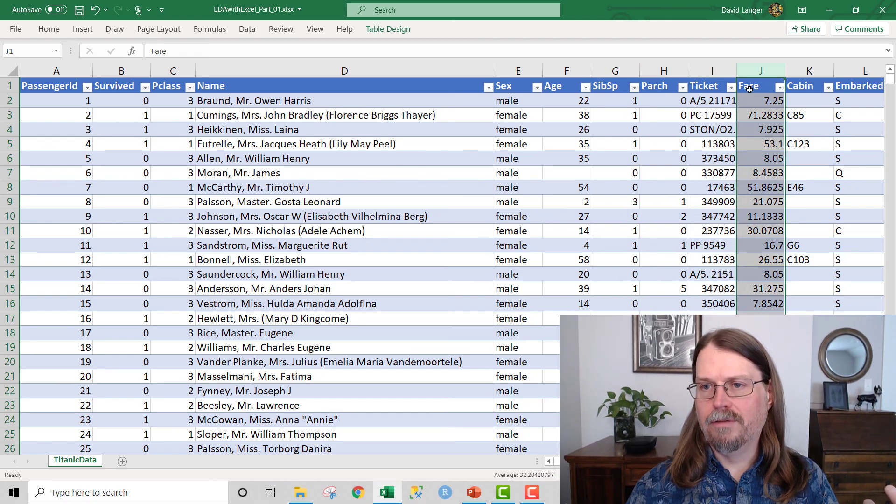